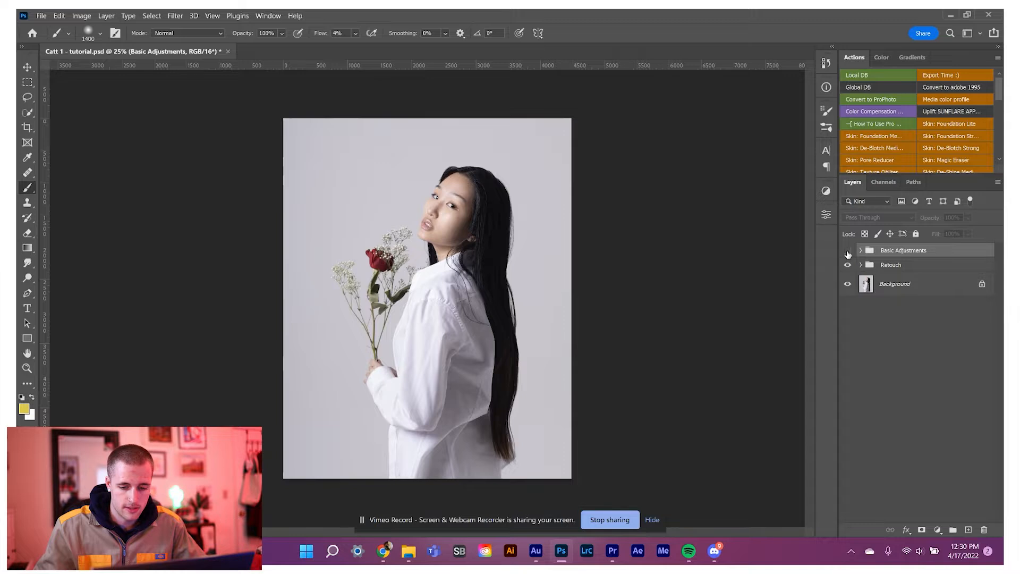
Start a Color Range selection on Layer 4 that targets the Highlights.
left_click(917, 368)
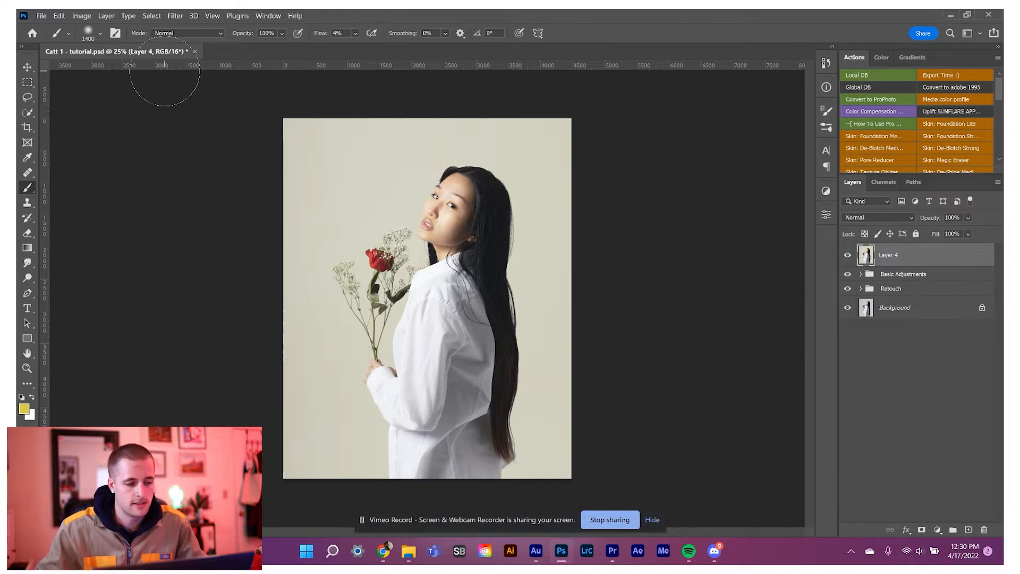
left_click(151, 15)
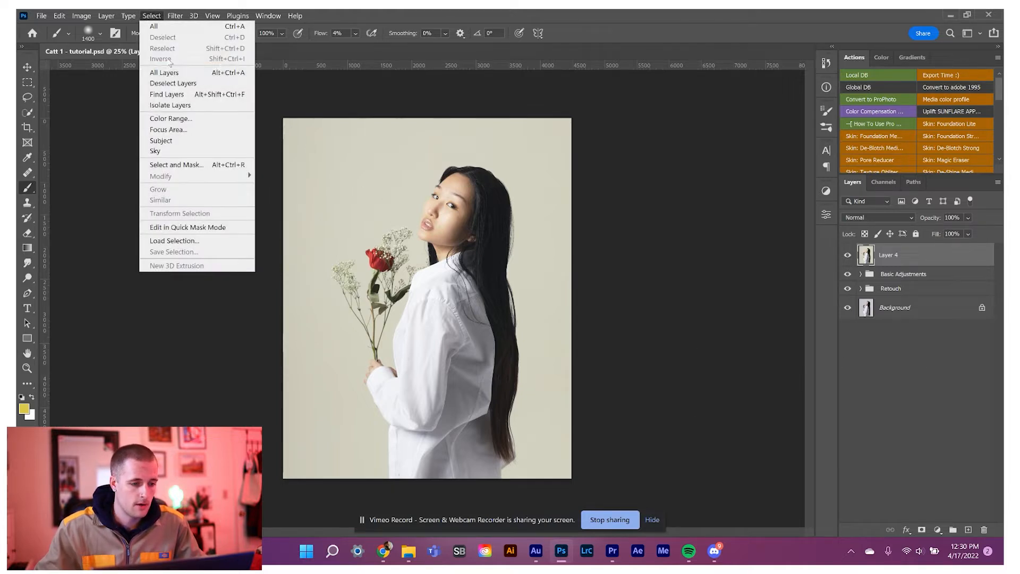
left_click(170, 118)
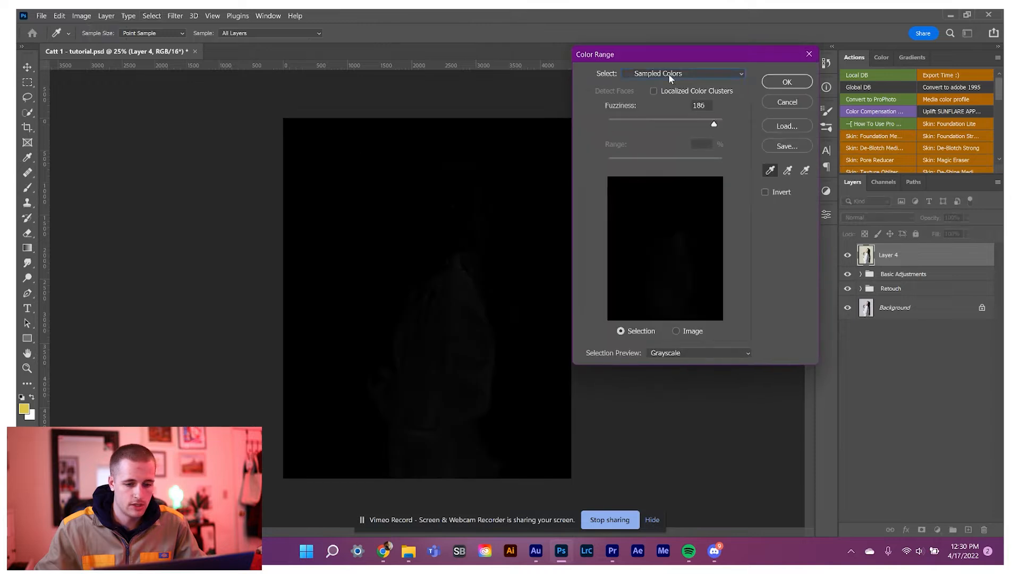
left_click(668, 73)
left_click(660, 182)
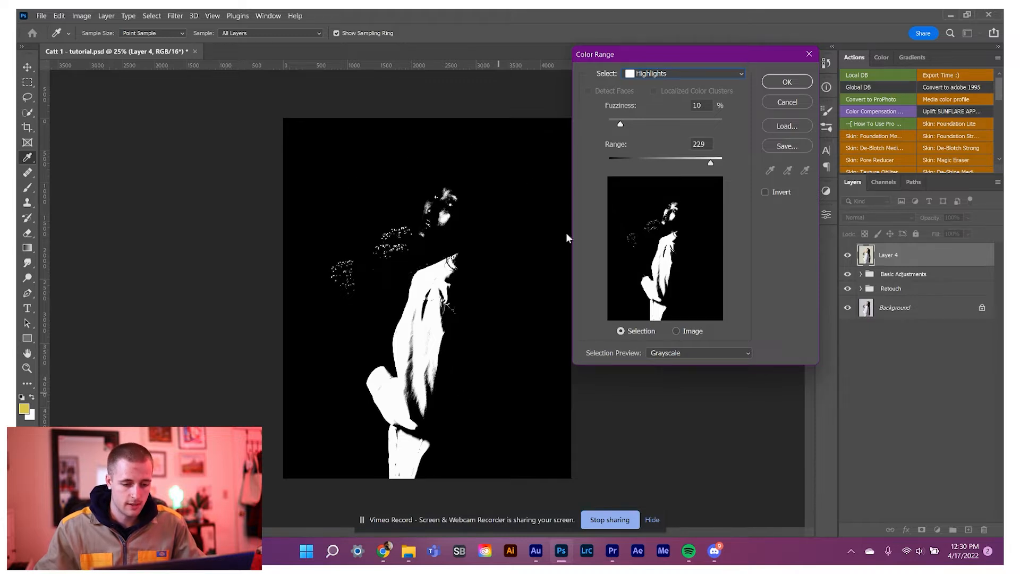
Compare the other selection preview modes for the Color Range and return the preview to Grayscale.
left_click(673, 354)
left_click(676, 390)
left_click(666, 353)
left_click(664, 412)
left_click(659, 354)
left_click(663, 382)
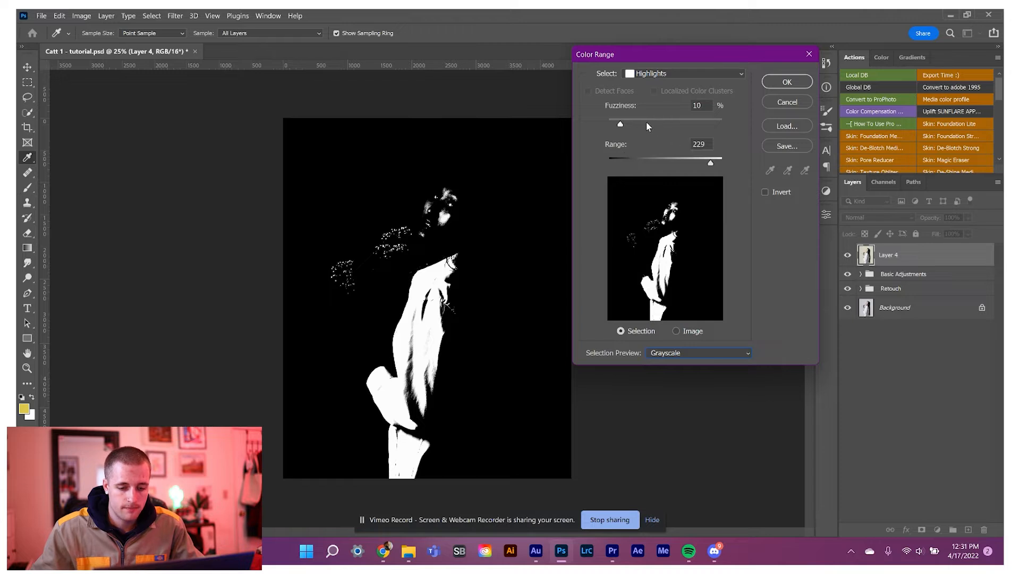
Refine the highlight selection to a fuzziness of 9% and a range of 233, and accept it.
mouse_move(628, 124)
left_mouse_down()
mouse_move(640, 124)
mouse_move(630, 126)
left_mouse_up()
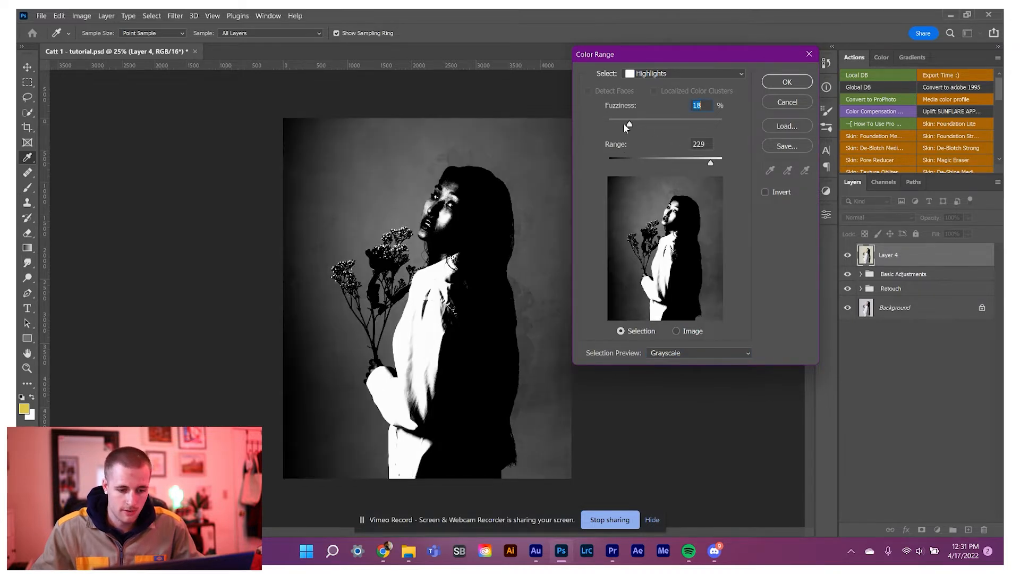
left_click_drag(624, 125, 619, 125)
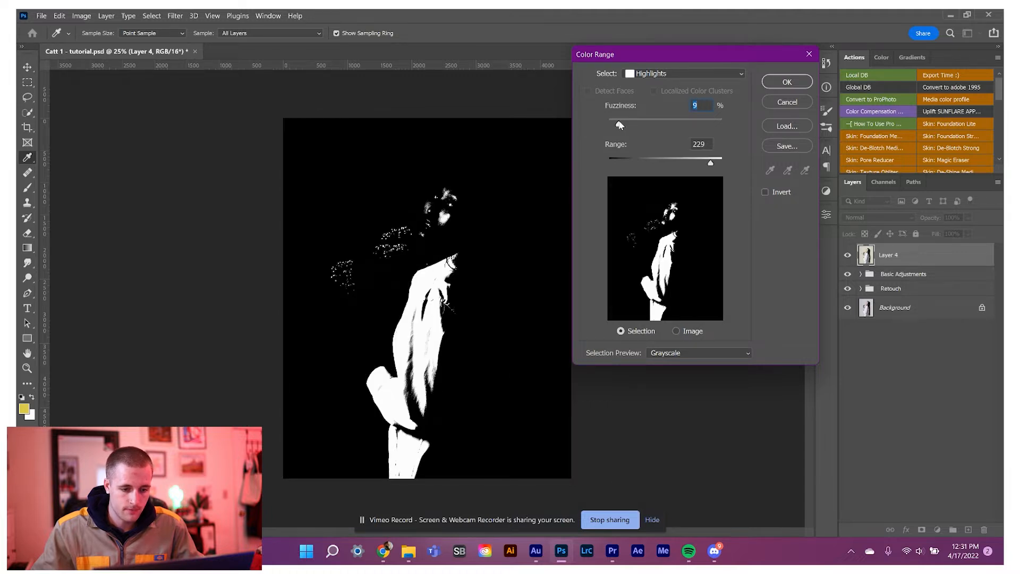
left_click(711, 161)
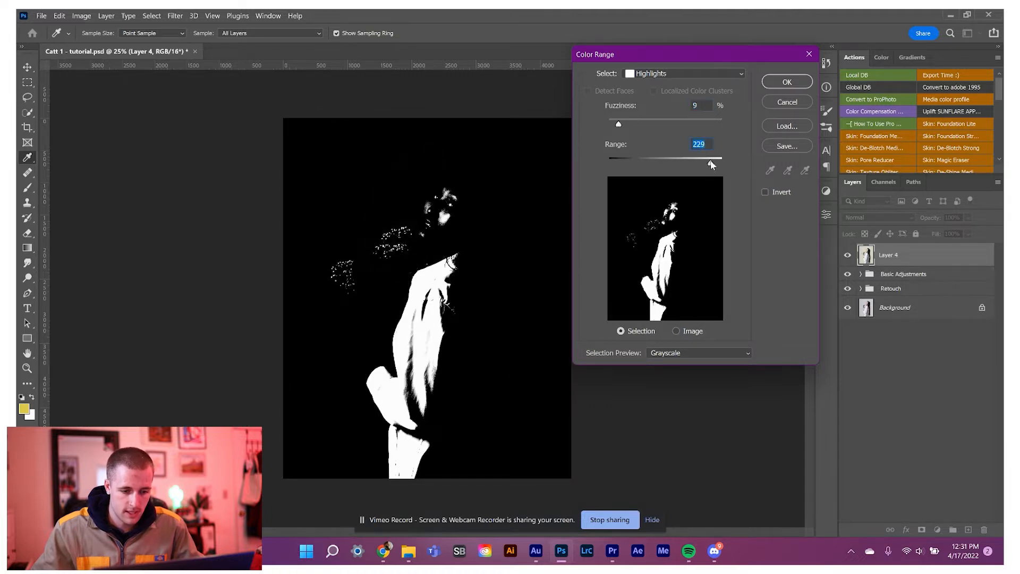
left_click_drag(711, 161, 713, 161)
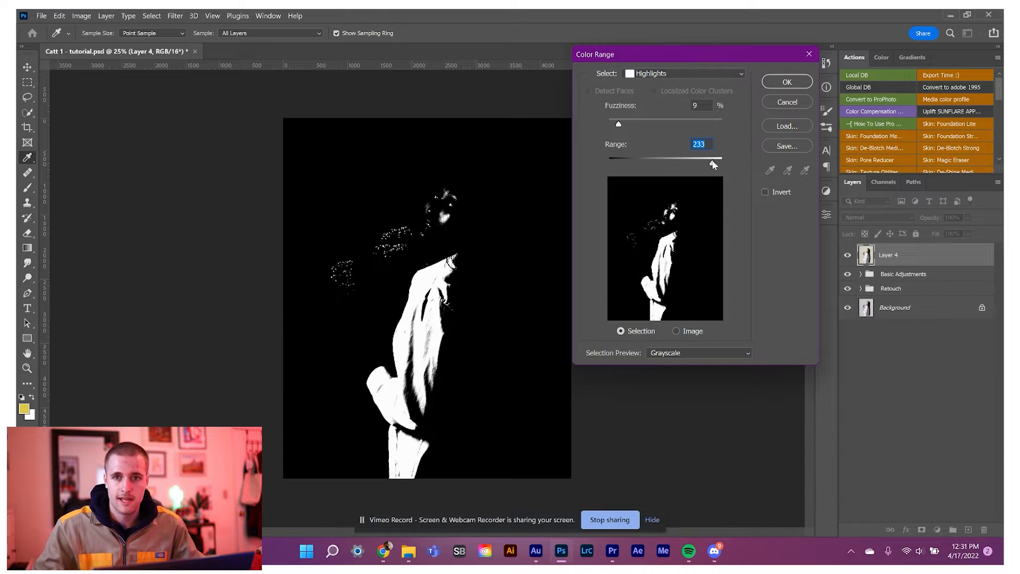
left_click(778, 80)
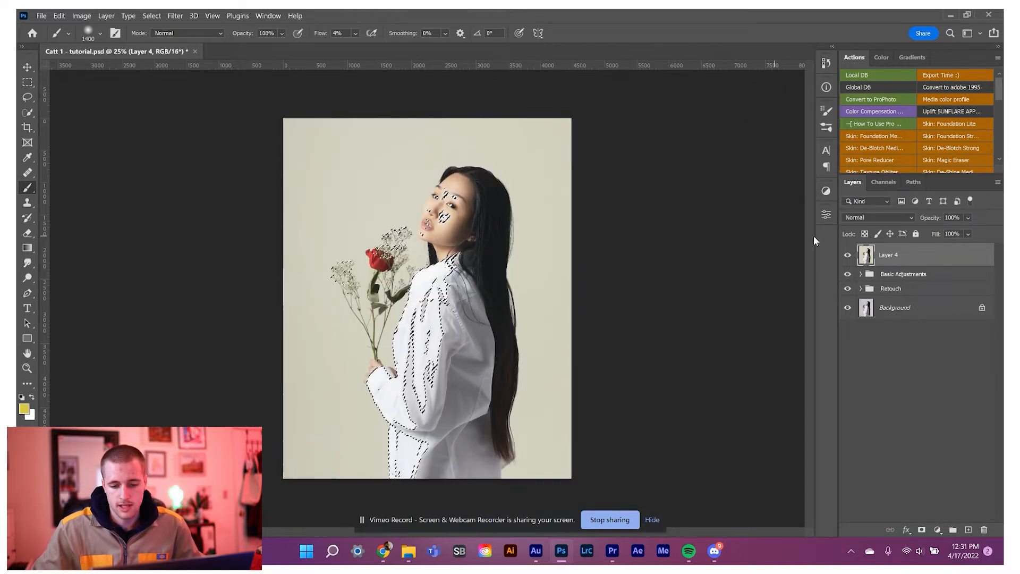
Add a layer mask to Layer 4 from the highlight selection, inspect it as an overlay, and set the brush flow to 100%.
left_click(921, 530)
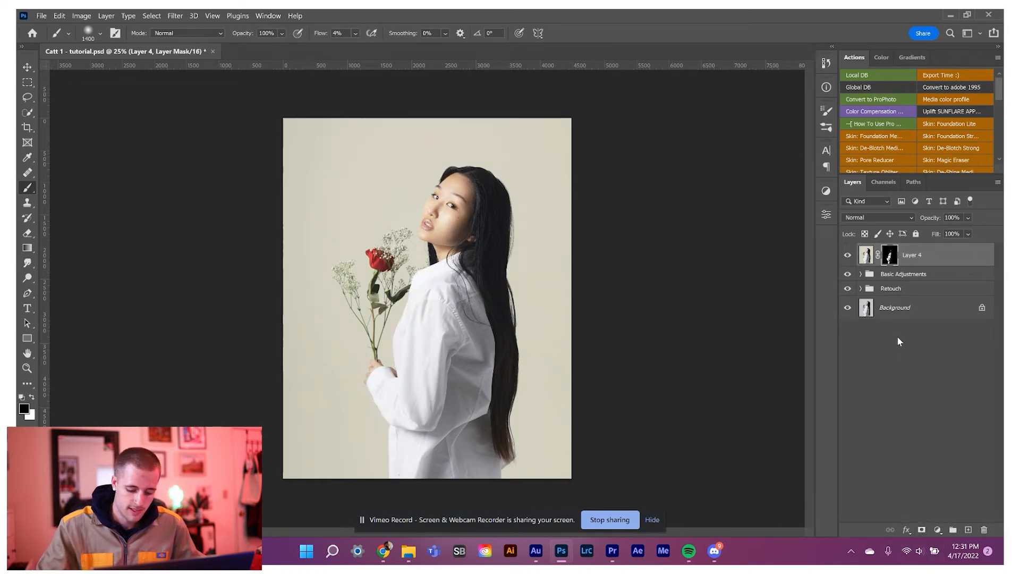
key("backslash")
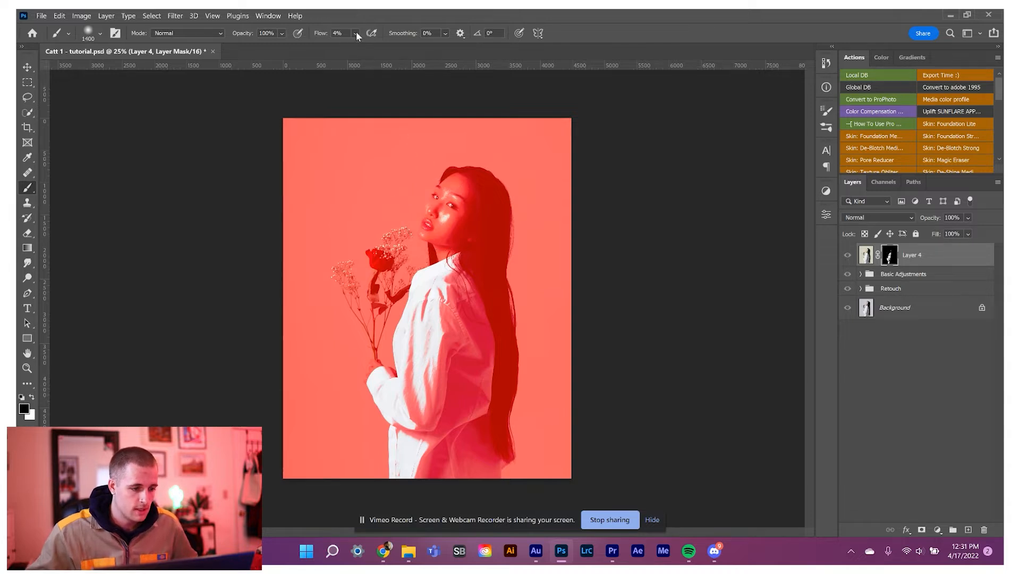
left_click_drag(355, 34, 642, 37)
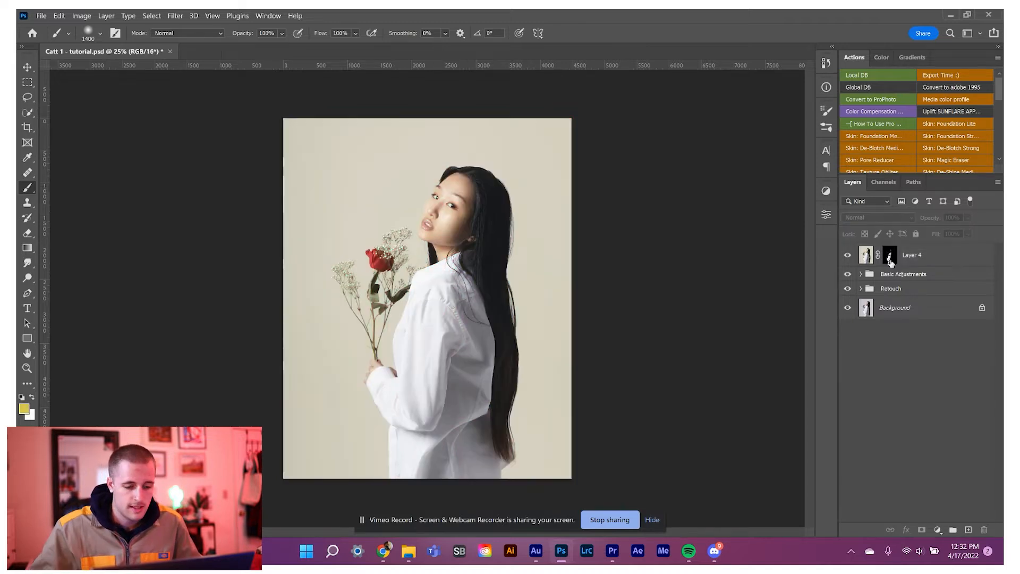
Apply the layer mask on Layer 4 permanently so that only the highlight pixels are kept.
left_click(890, 259)
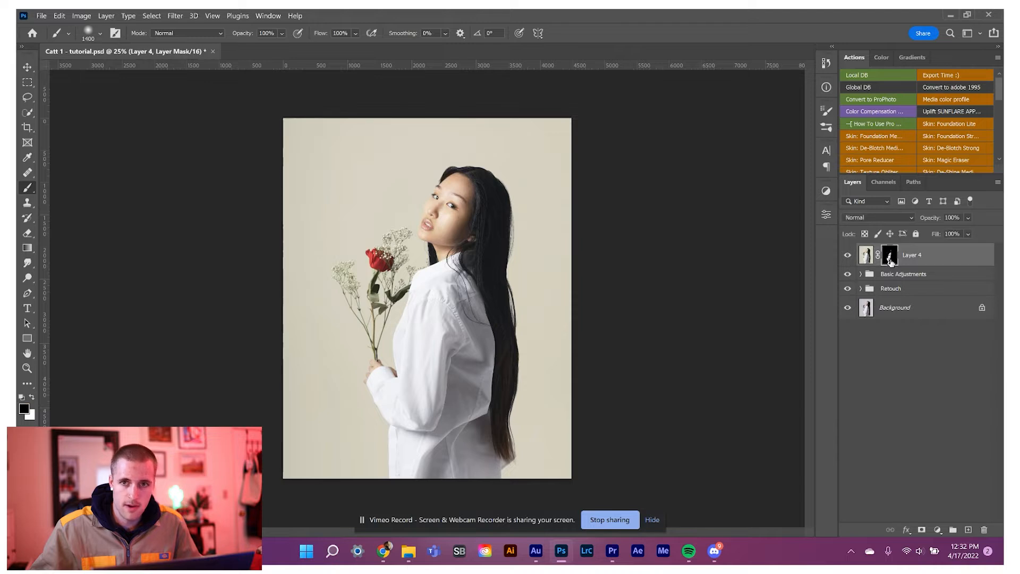
right_click(891, 258)
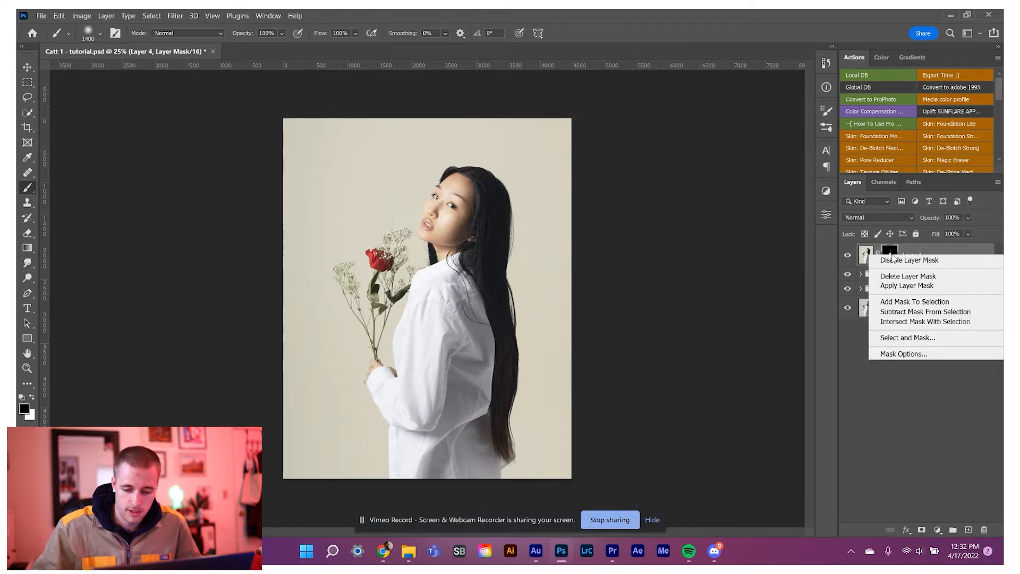
left_click(906, 285)
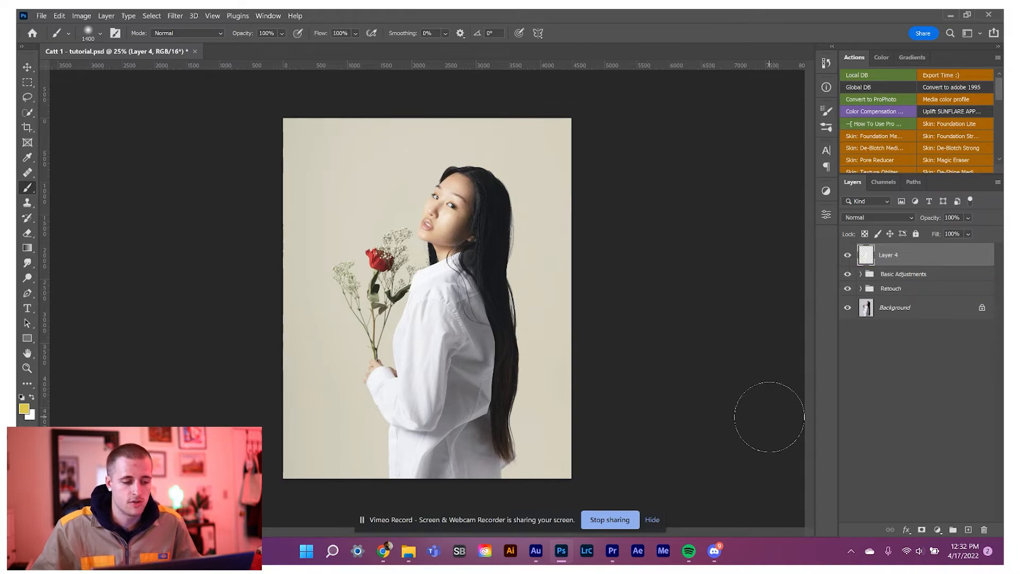
Blur Layer 4 with a Gaussian Blur of 104.3 pixels and set its blend mode to Screen.
left_click(176, 16)
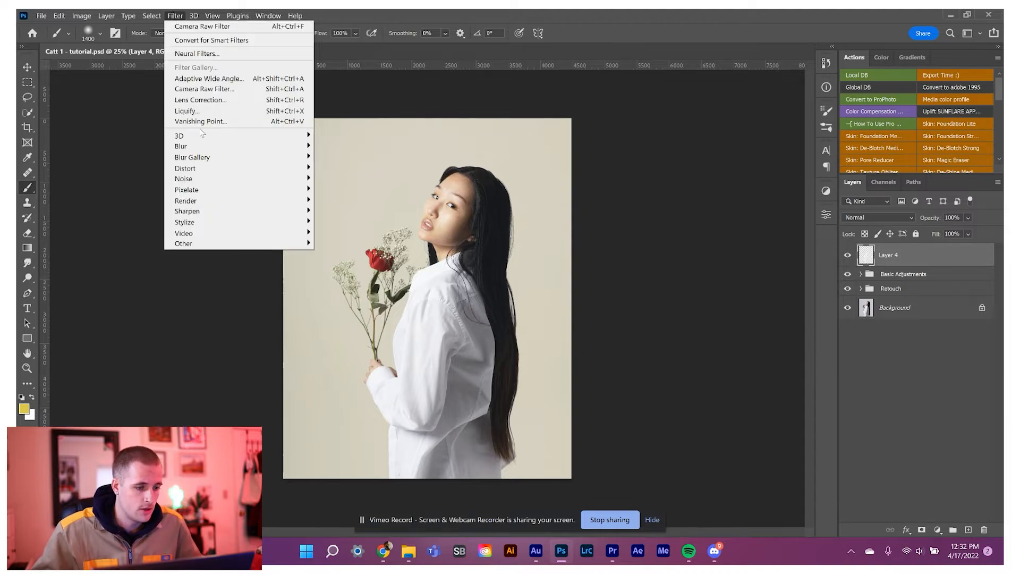
mouse_move(201, 146)
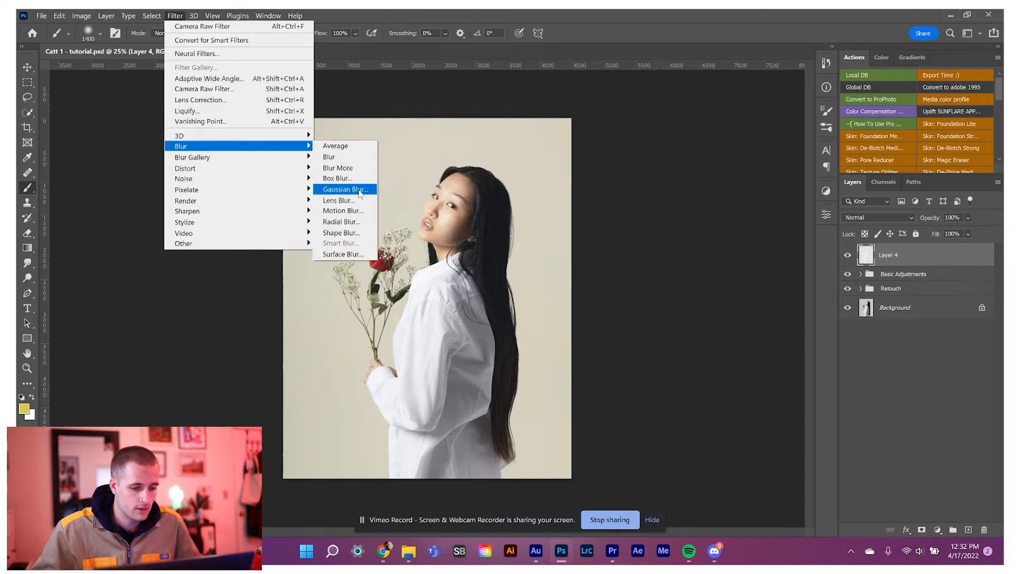
left_click(364, 190)
left_click_drag(722, 417, 739, 419)
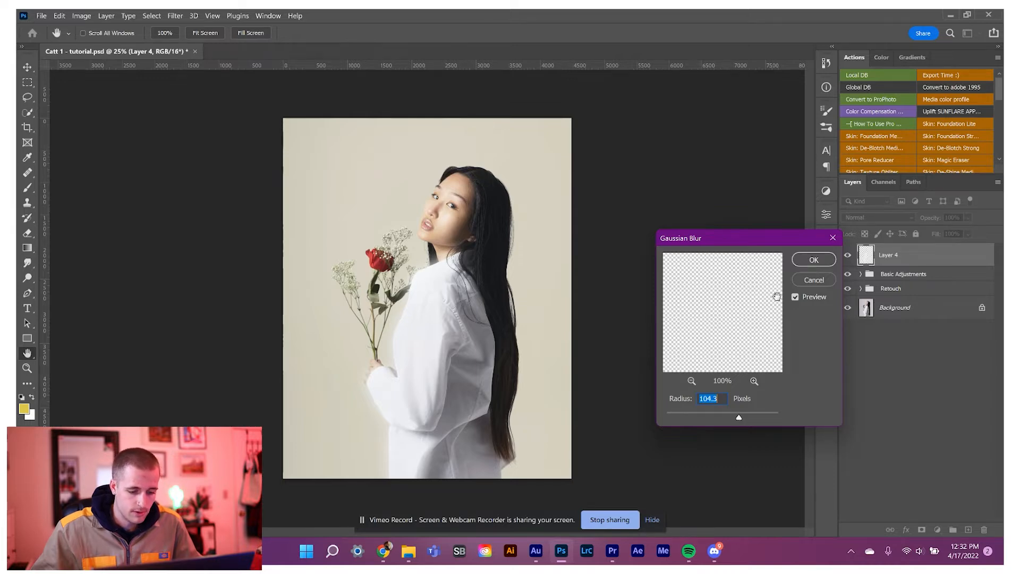
left_click(804, 261)
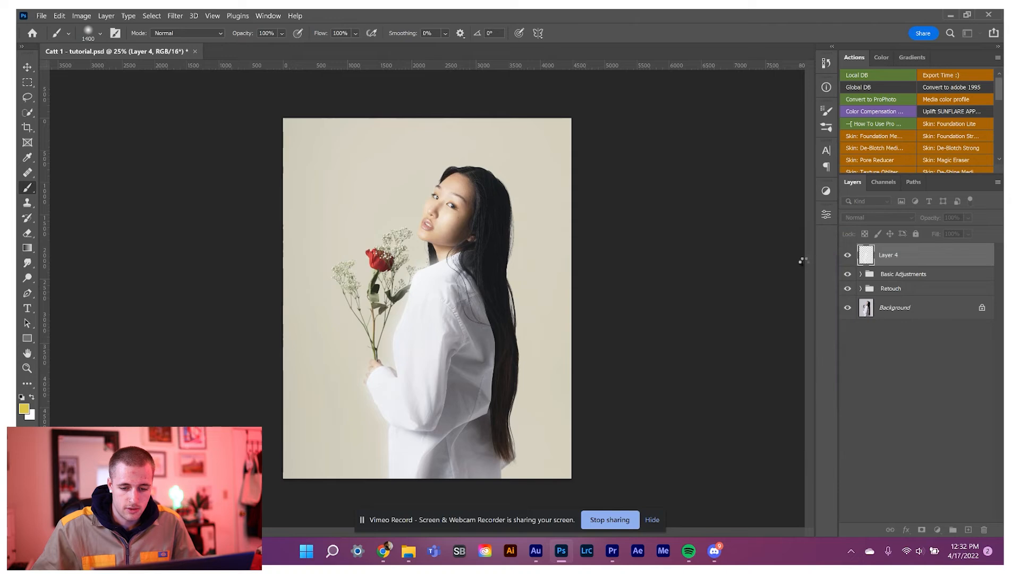
left_click(861, 217)
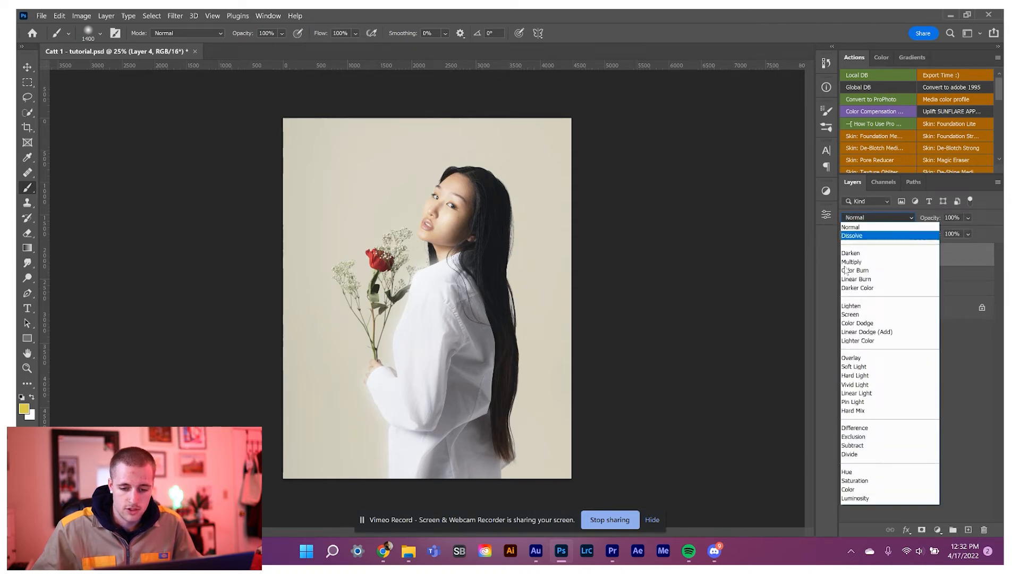
left_click(848, 315)
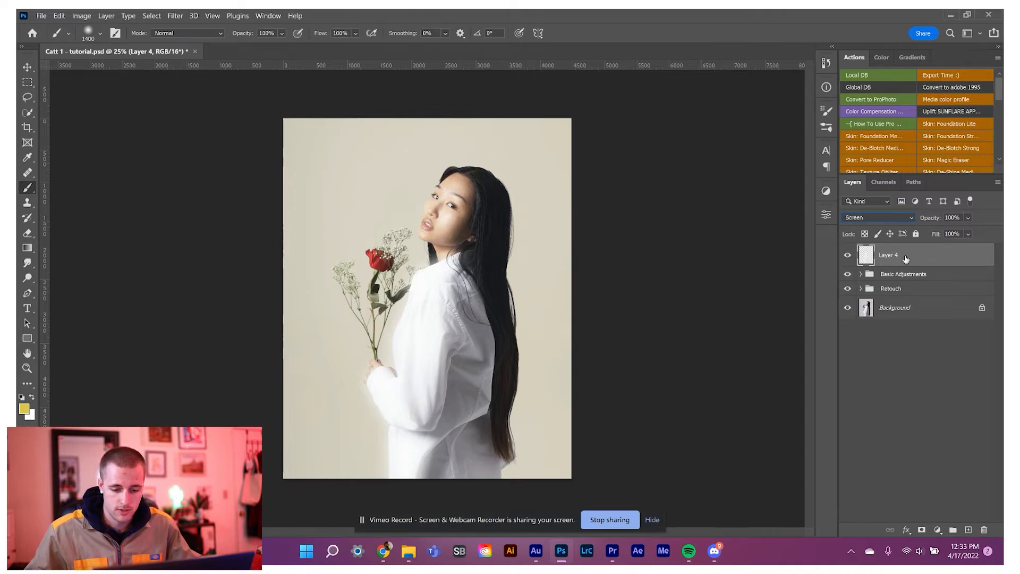
Duplicate Layer 4 and give the copy a Gaussian Blur of 608.5 pixels and an opacity of 43%.
key("ctrl+j")
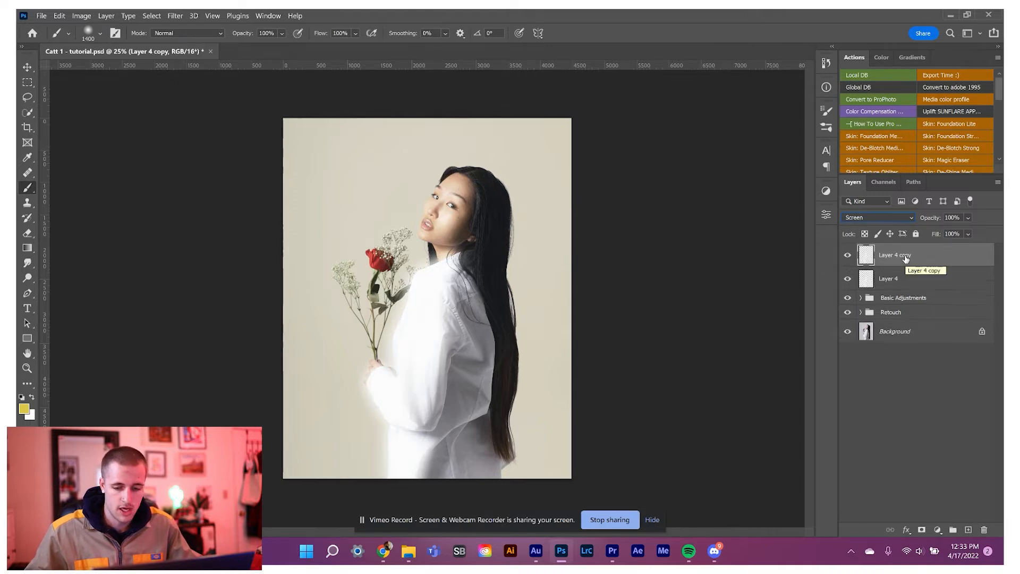
left_click(176, 16)
mouse_move(207, 146)
left_click(345, 189)
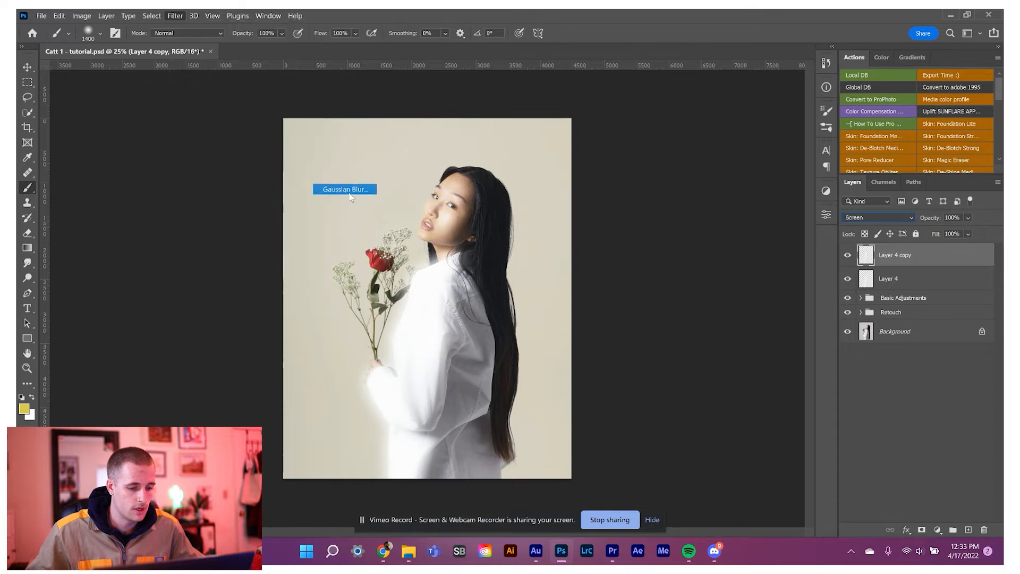
left_click(765, 412)
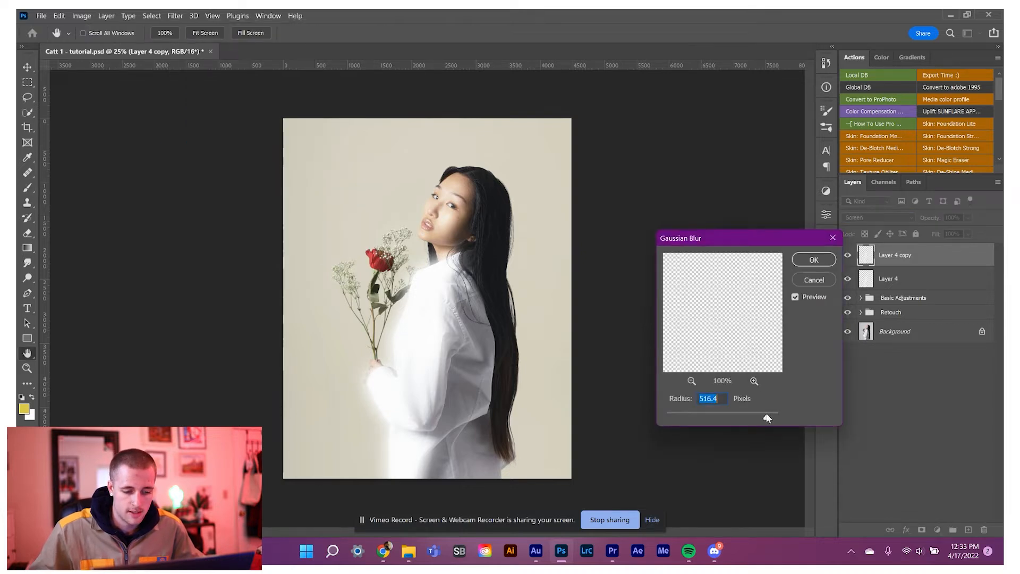
left_click_drag(768, 416, 770, 418)
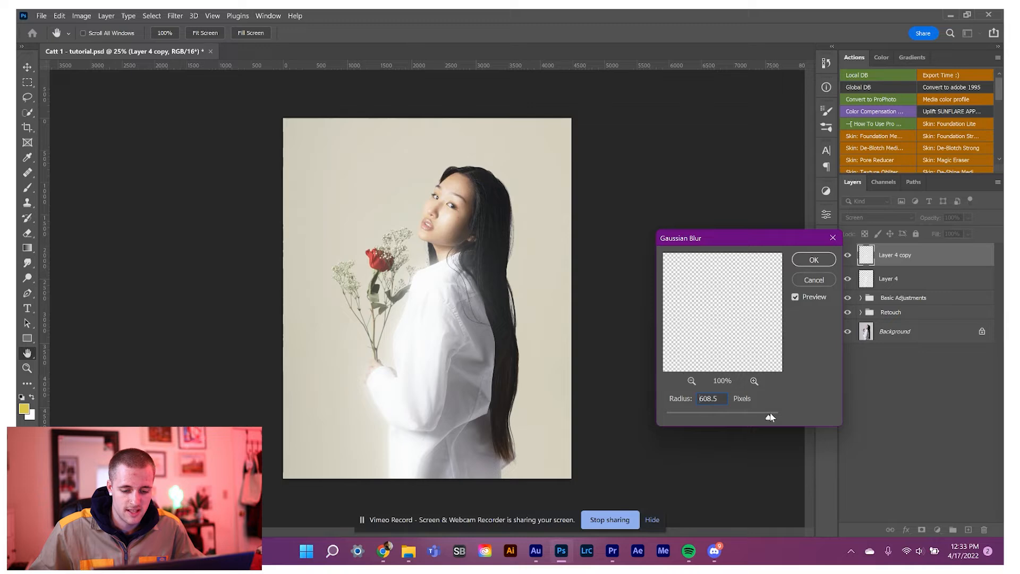
left_click(813, 259)
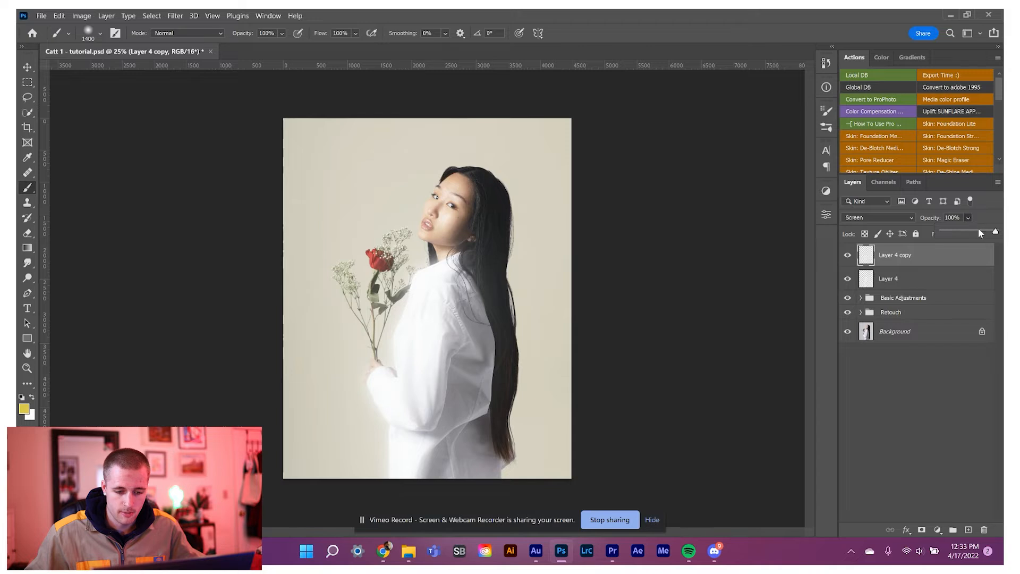
left_click_drag(979, 232, 967, 235)
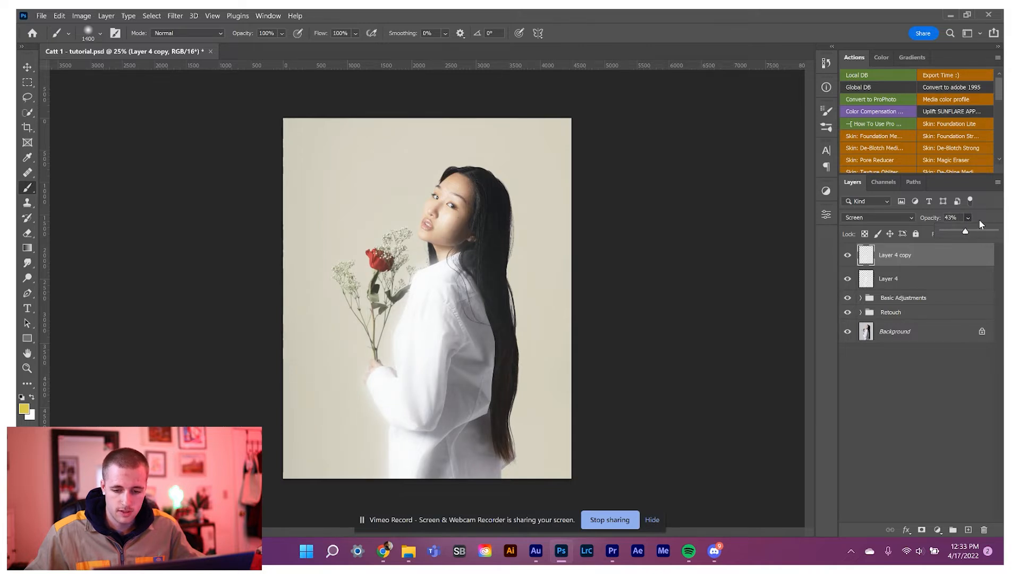
Group Layer 4 and its copy and name the group Hilights.
left_click(913, 281, "shift")
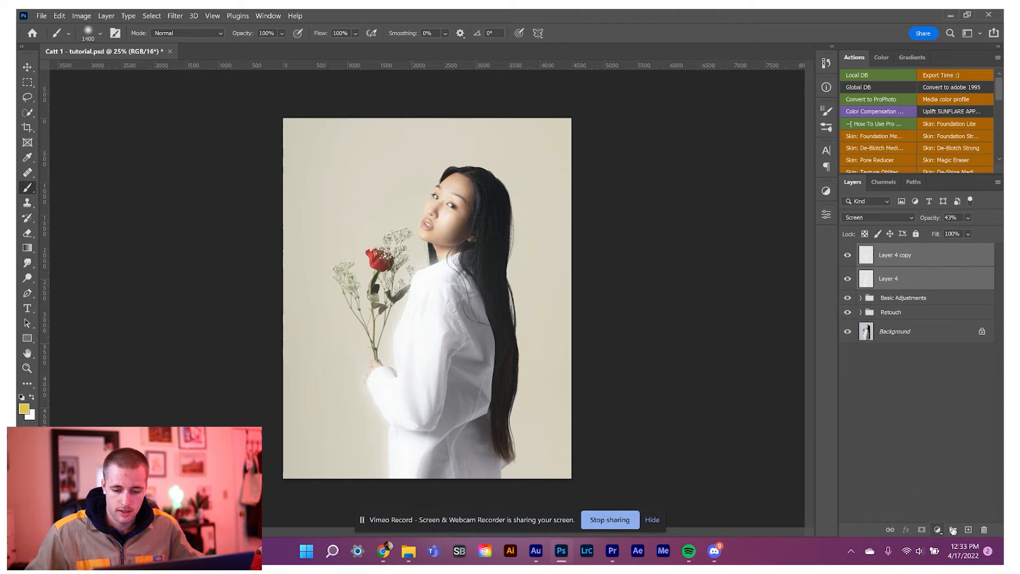
key("ctrl+g")
double_click(892, 250)
type("Hilights")
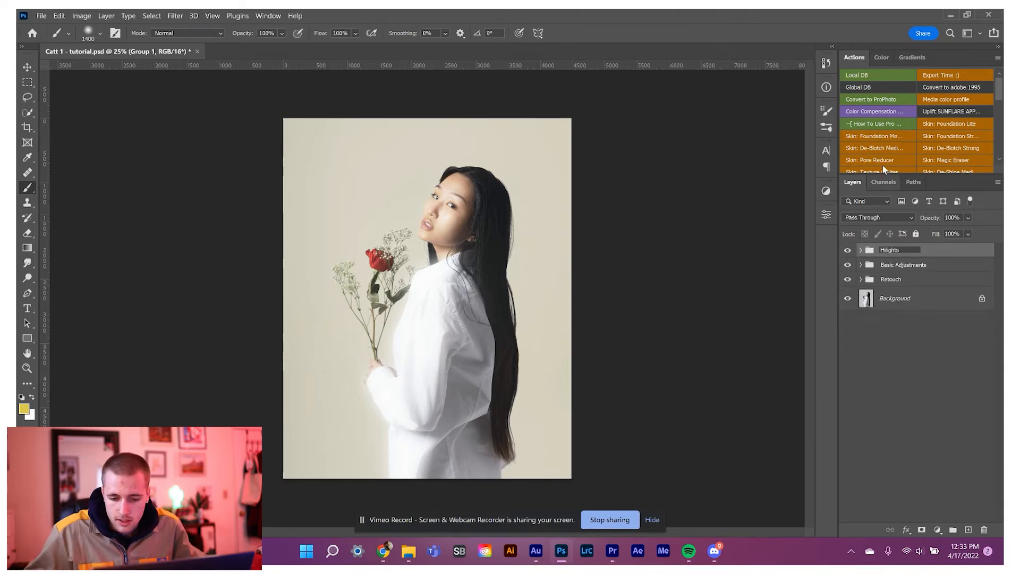
left_click_drag(899, 250, 888, 251)
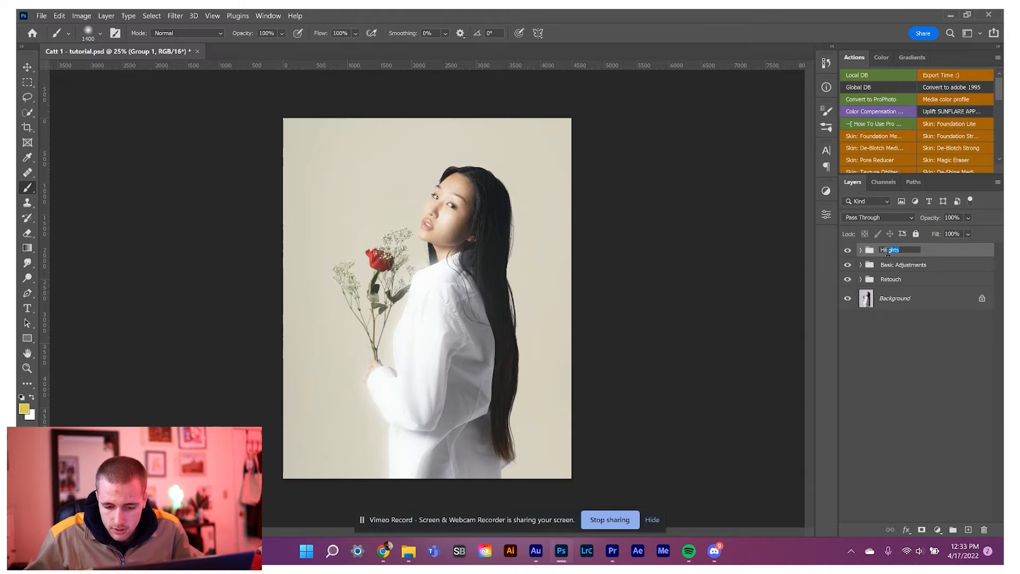
left_click(901, 330)
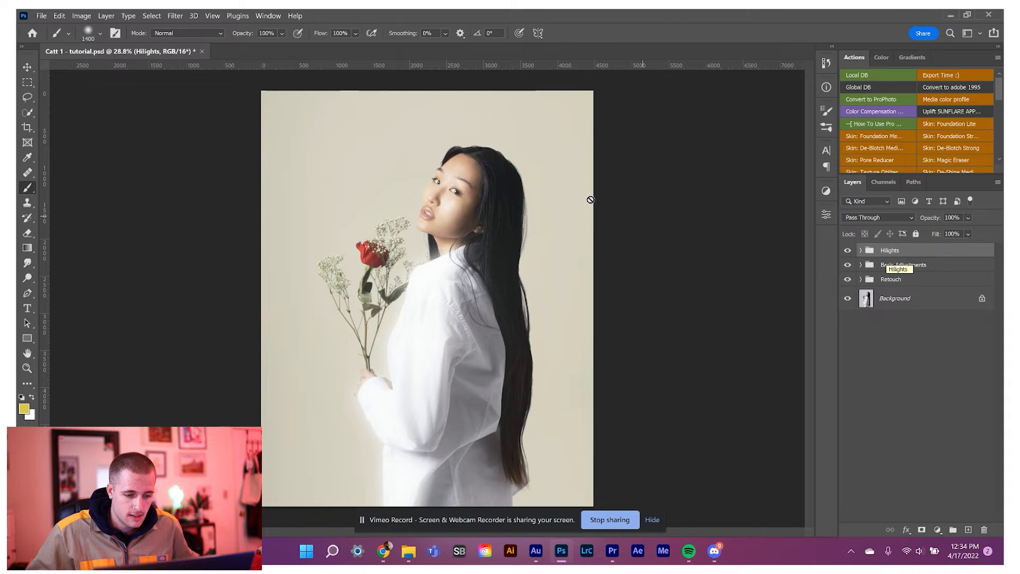
Compare the portrait with and without the Hilights group, examining the glow on the face and shirt.
left_click(847, 250)
left_click(847, 250)
left_click(847, 250)
left_click(848, 251)
scroll(457, 181, "up", 5)
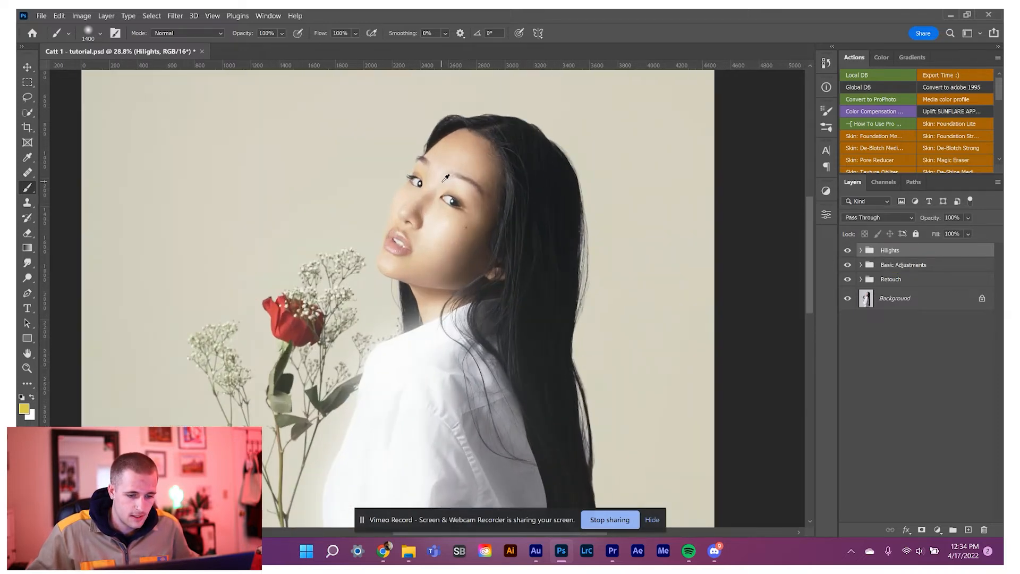
left_click(847, 251)
left_click(848, 251)
left_click(848, 251)
scroll(509, 248, "down", 2)
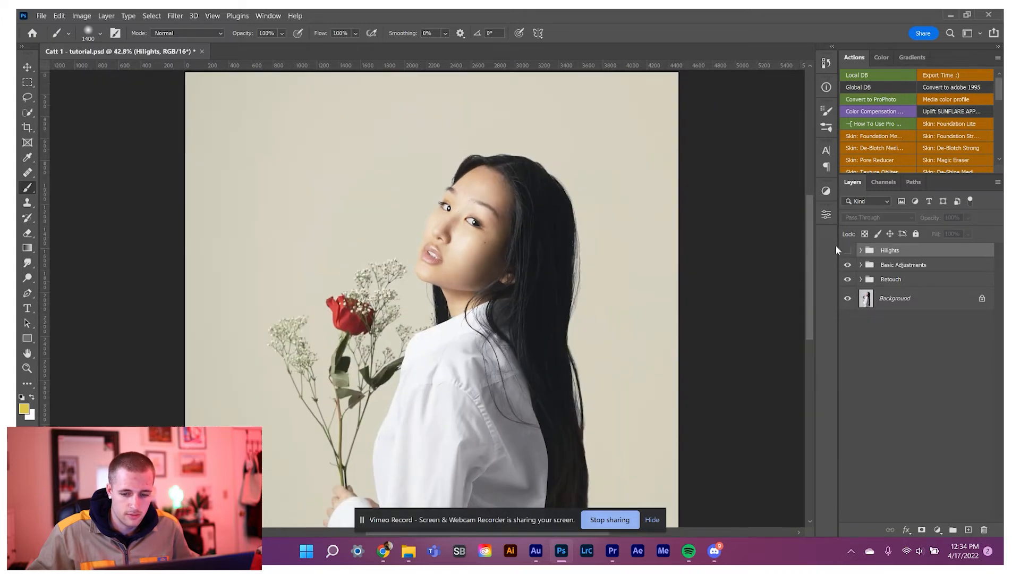
left_click(848, 250)
scroll(563, 207, "down", 1)
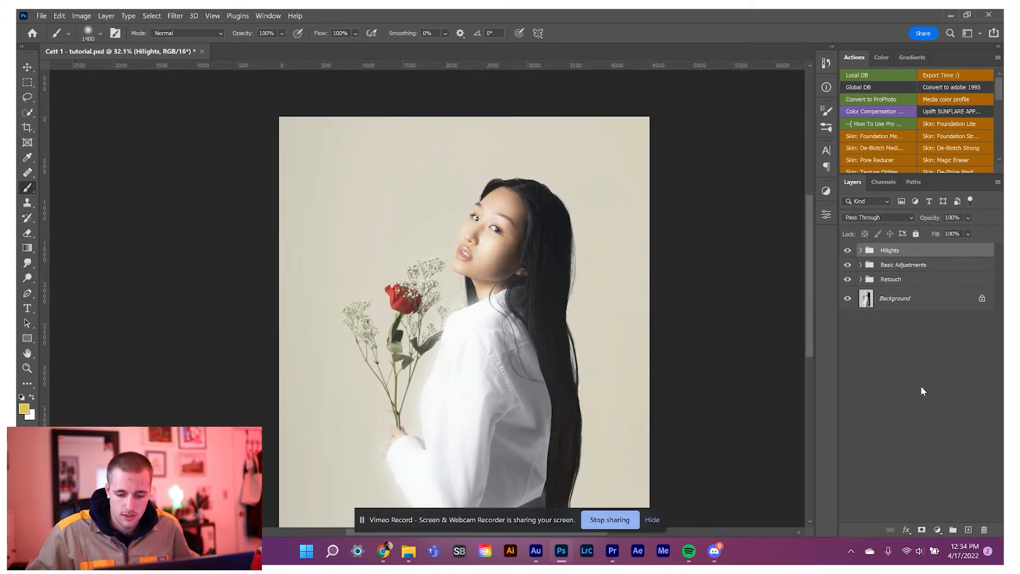
Add a layer mask to the Hilights group, paint black over the face at 3% flow to soften the glow, and compare before and after.
left_click(921, 530)
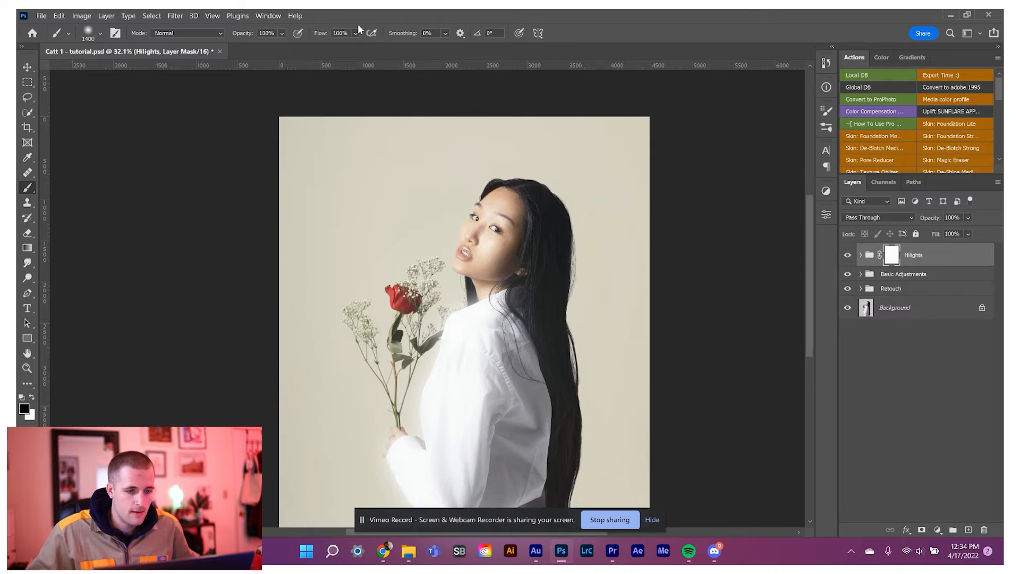
left_click_drag(356, 34, 338, 50)
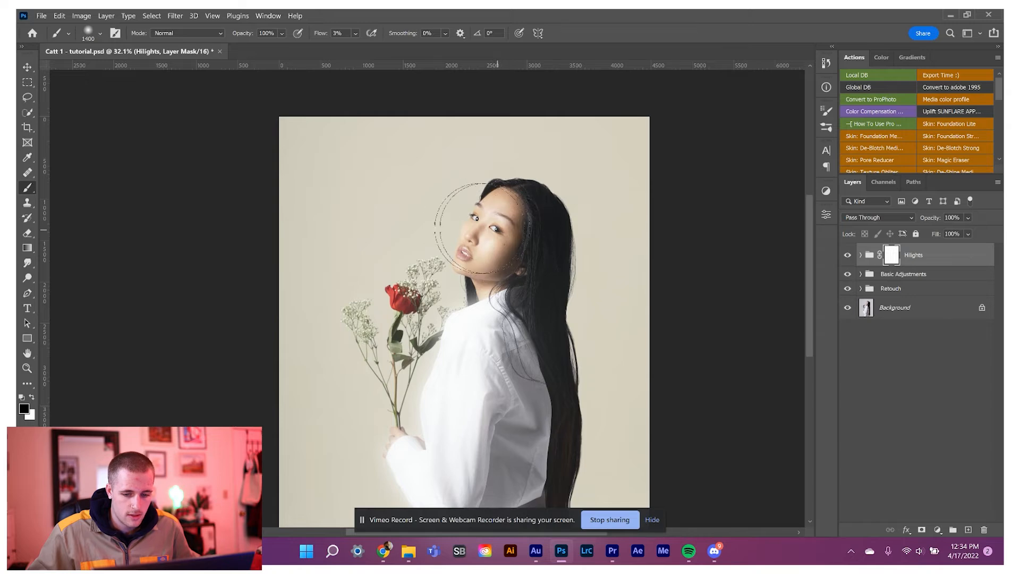
left_click(847, 255)
left_click(848, 255)
left_click(847, 256)
left_click(848, 256)
left_click(848, 257)
left_click(848, 257)
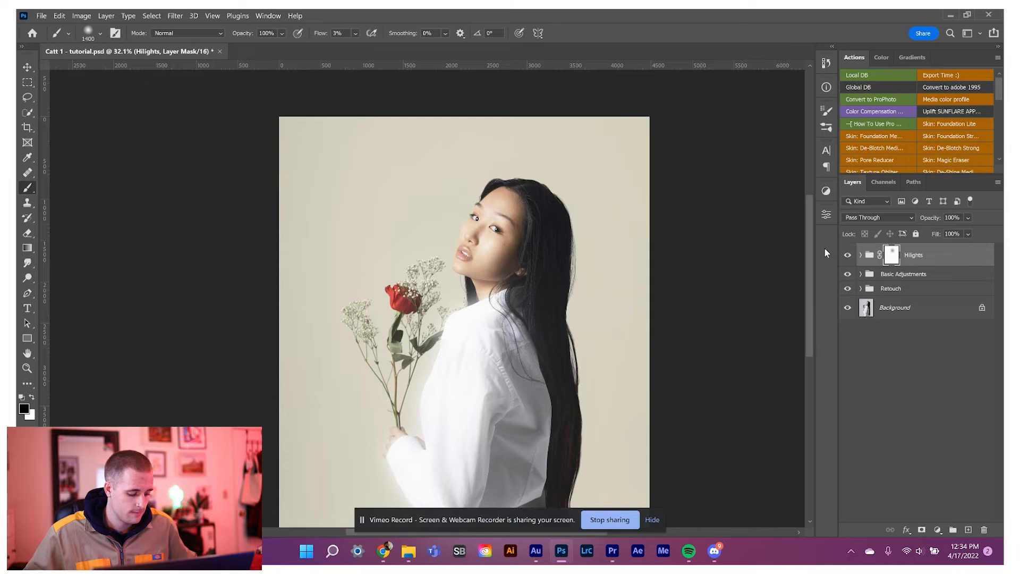
Stamp all visible layers into a new layer above the Hilights group and convert it to a smart object.
scroll(626, 255, "down", 5)
scroll(381, 233, "up", 3)
scroll(383, 230, "up", 1)
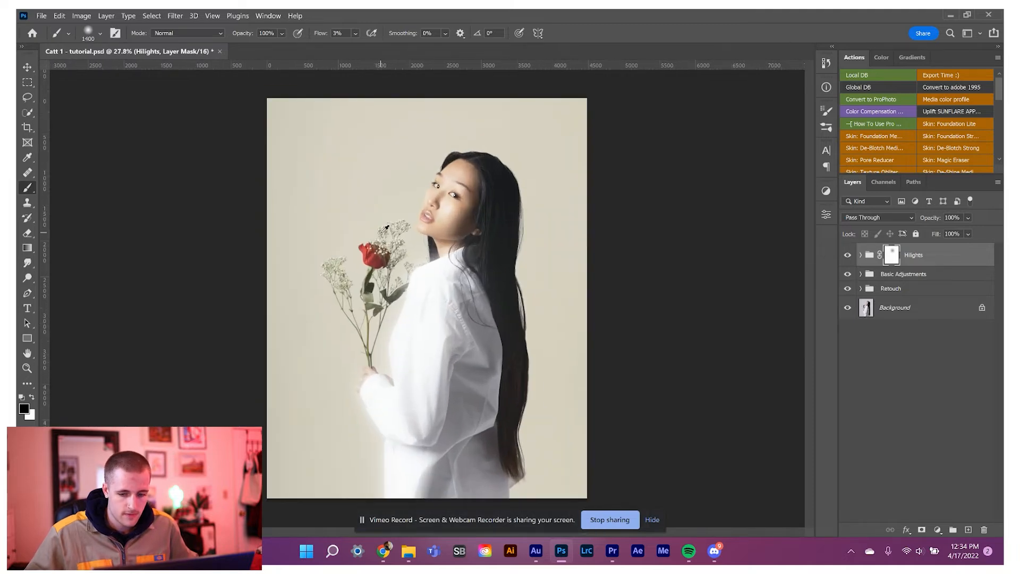
left_click(894, 377)
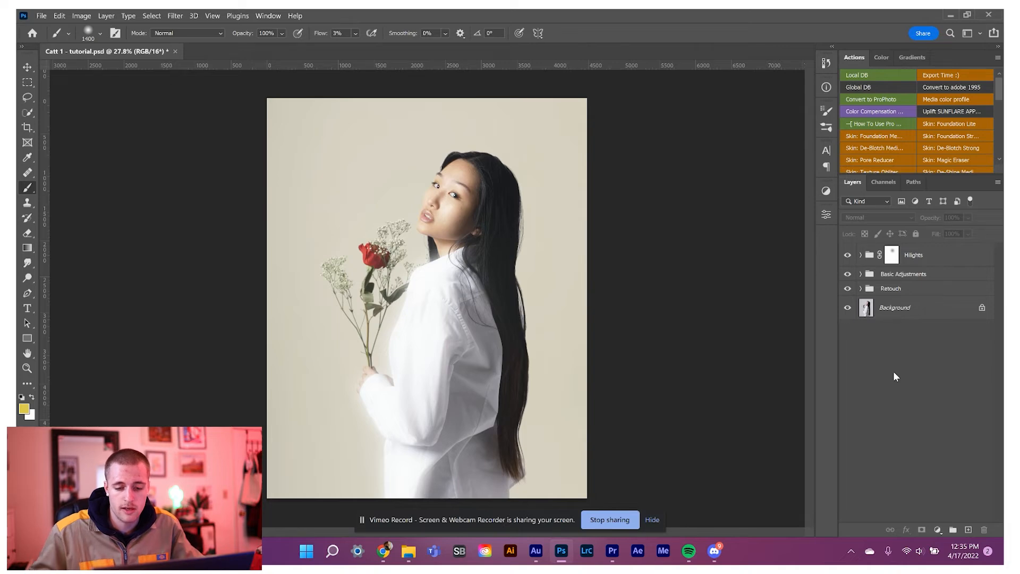
left_click(915, 275)
left_click(911, 359)
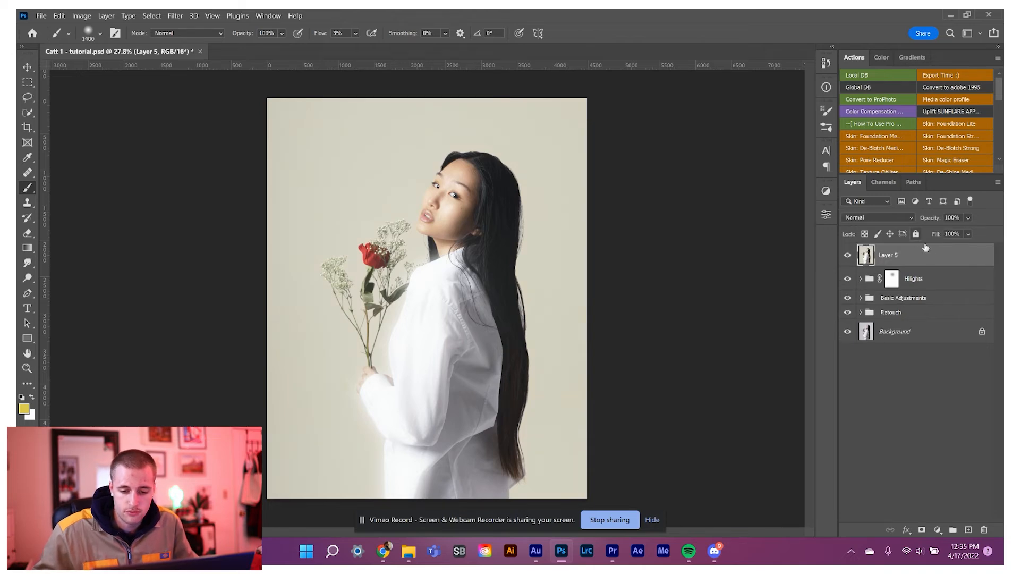
right_click(923, 257)
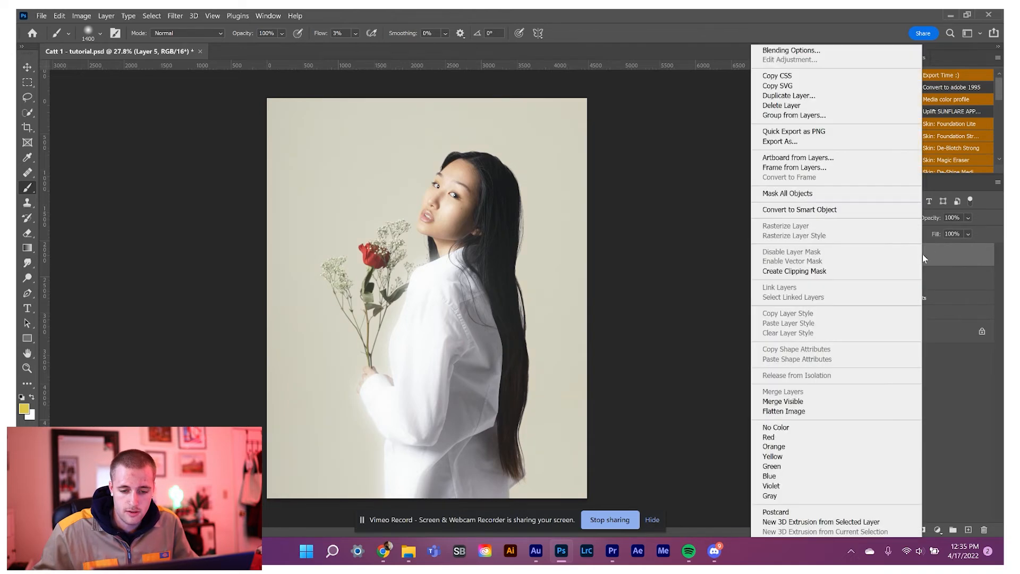
left_click(801, 211)
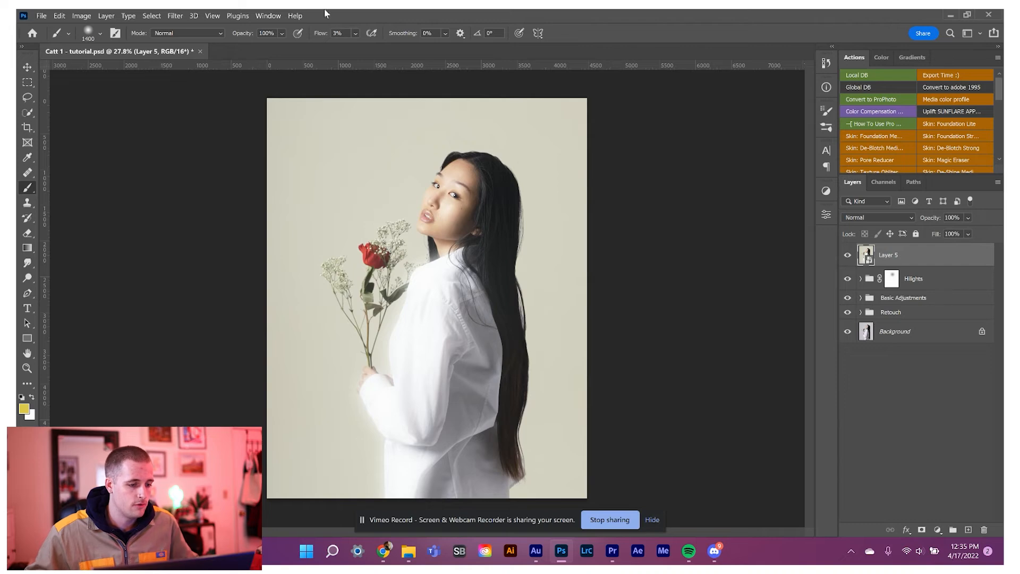
Start a Camera Raw Filter on Layer 5 with Temperature +12, Tint -4, Exposure -0.25 and Highlights -14.
left_click(177, 16)
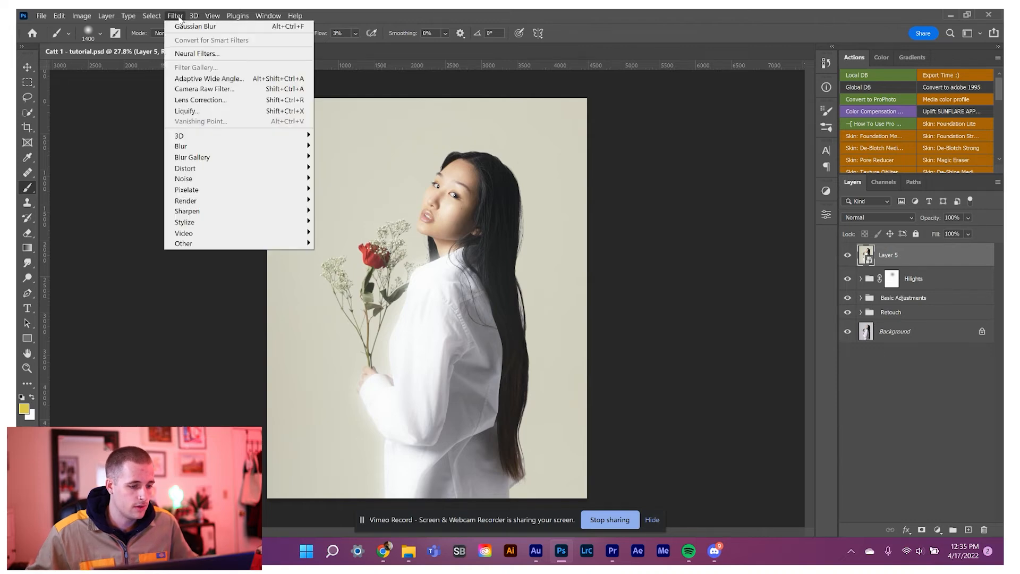
left_click(194, 91)
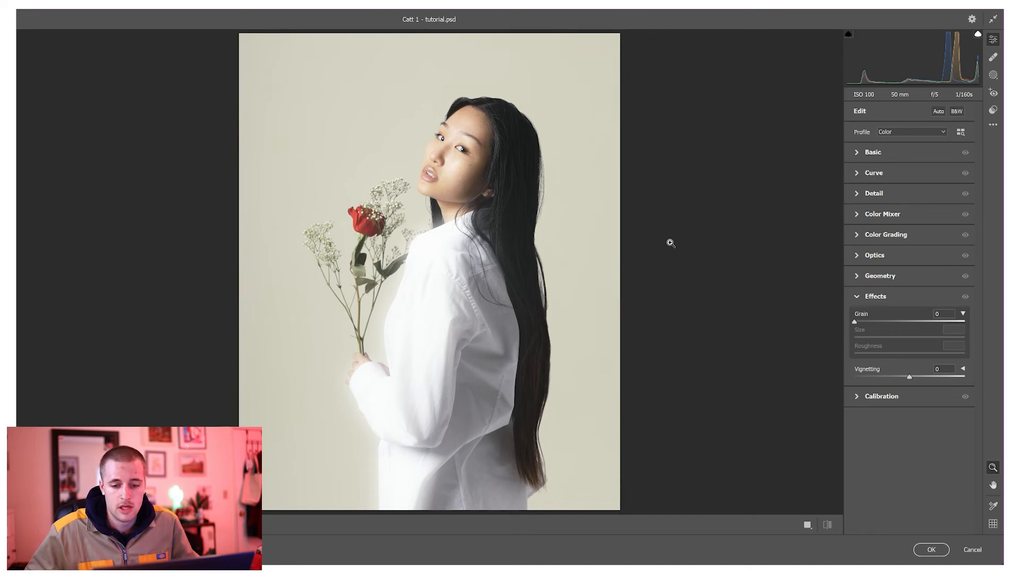
left_click(857, 154)
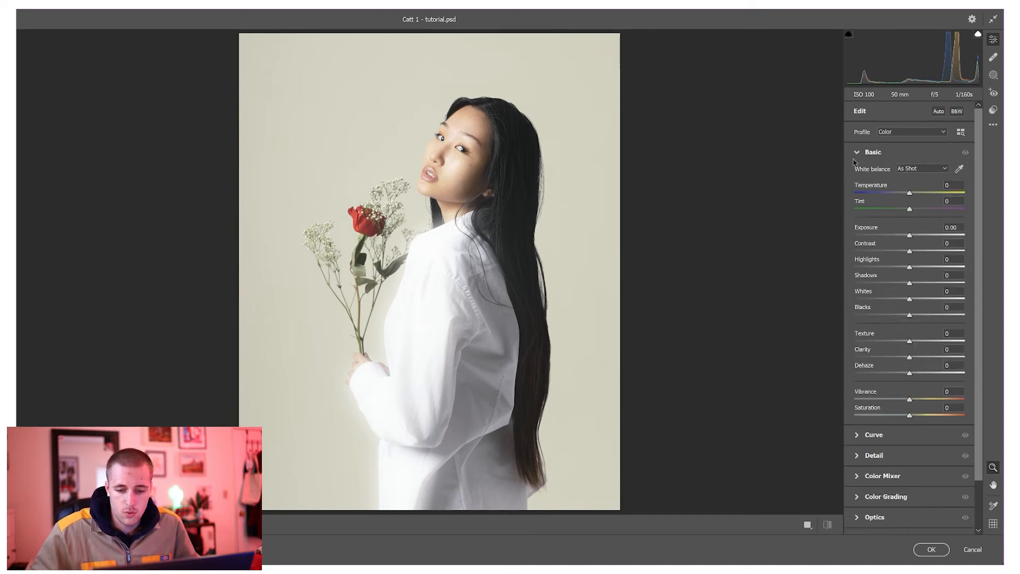
left_click_drag(911, 194, 907, 237)
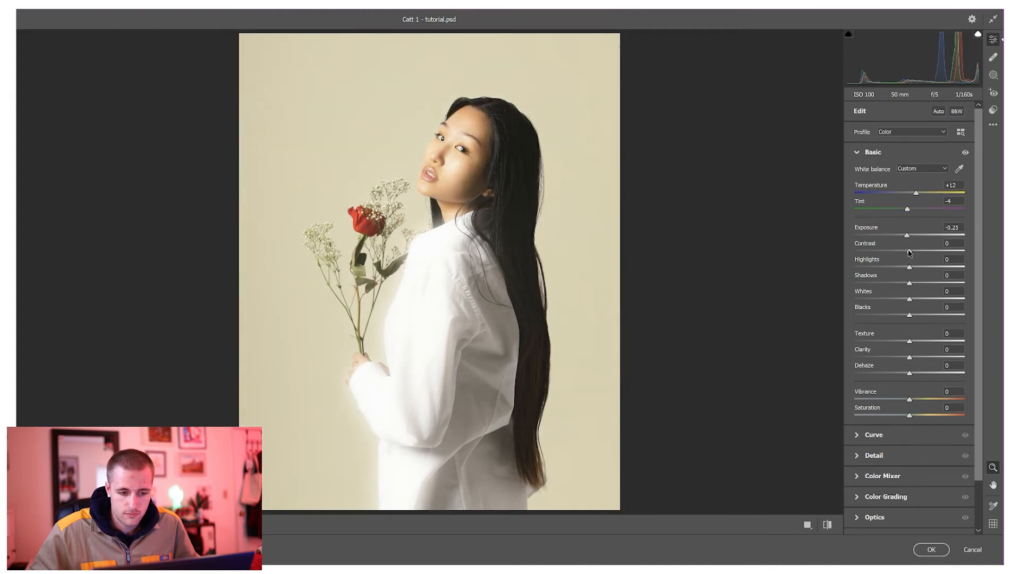
left_click_drag(909, 268, 902, 269)
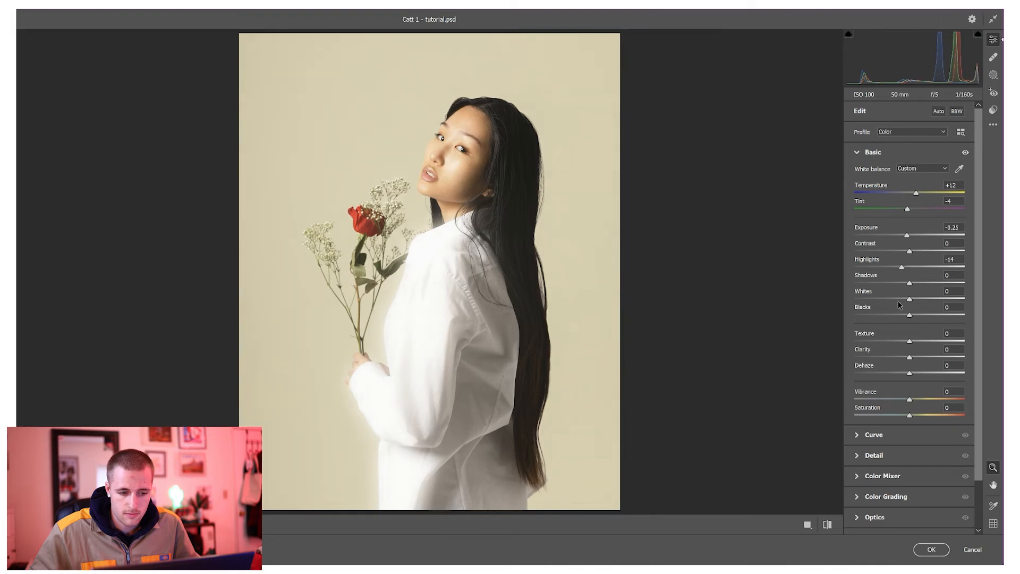
Fade the tones with the point curve by raising the black point's output to 21 and lowering the white point's output to 227.
scroll(895, 319, "down", 3)
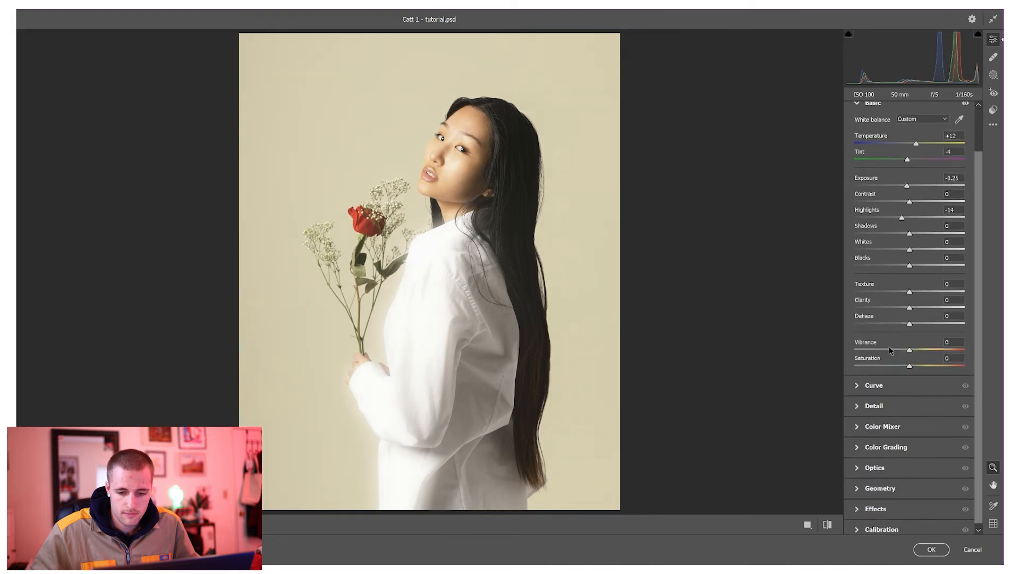
left_click(857, 380)
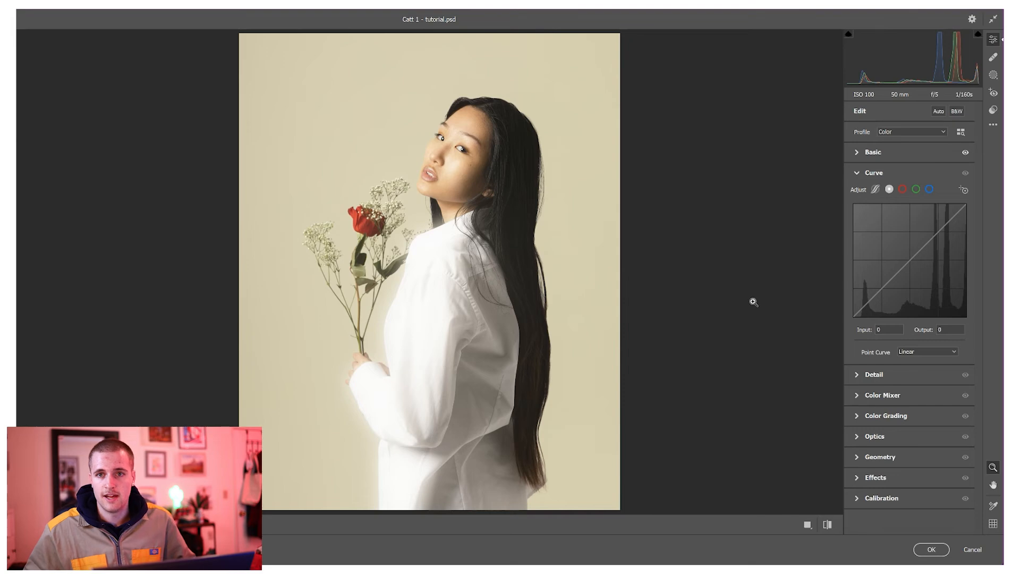
left_click_drag(853, 317, 853, 307)
key("ctrl+z")
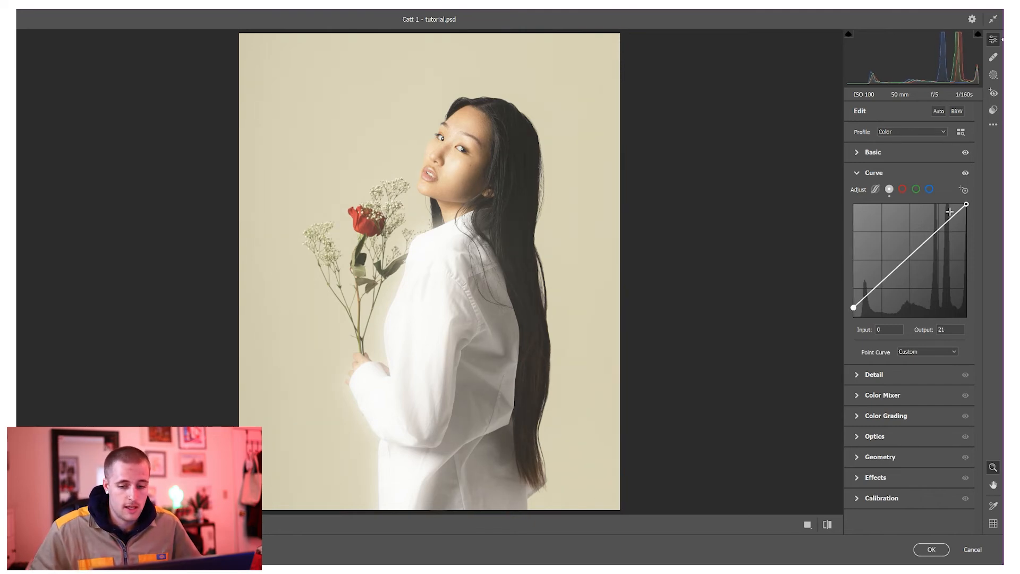
left_click_drag(965, 204, 966, 218)
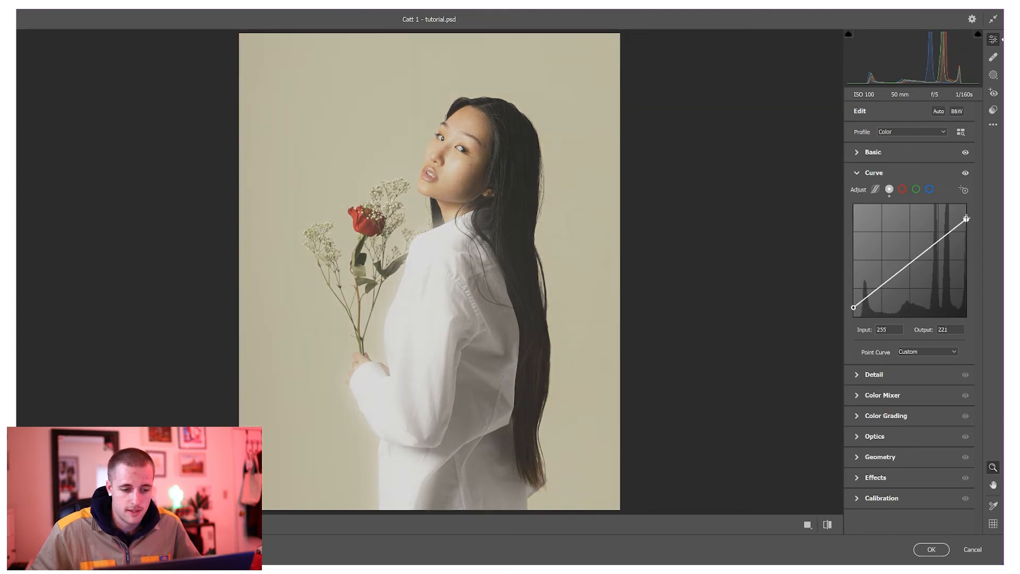
left_click_drag(965, 219, 966, 217)
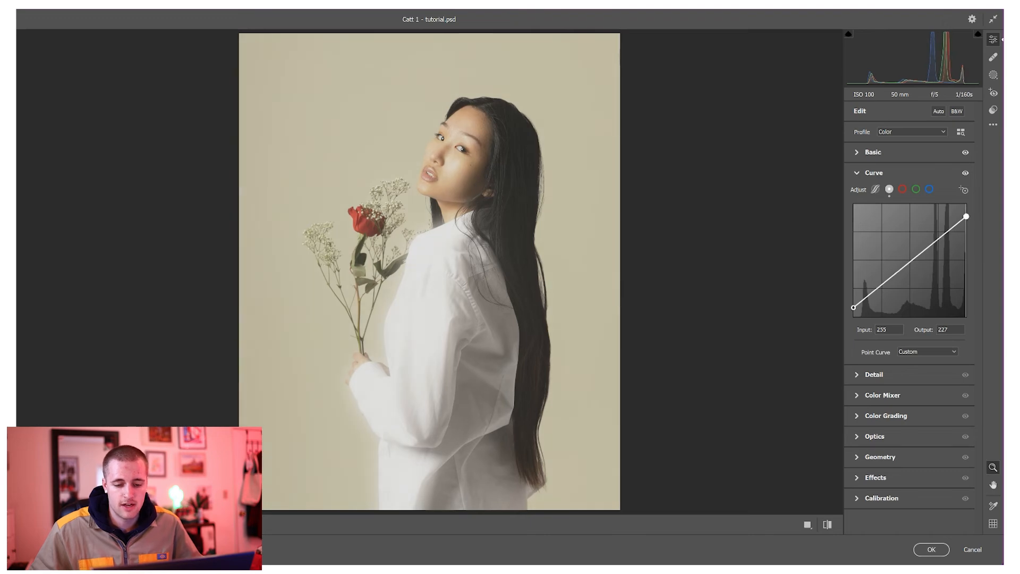
left_click(871, 173)
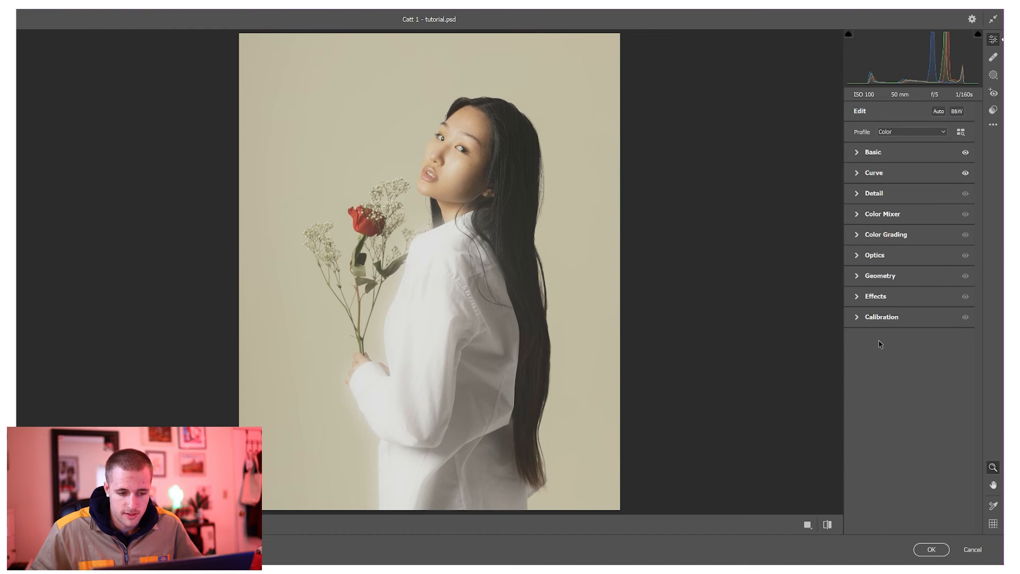
Calibrate the primary hues to Blue -27, Green -16 and Red +8.
left_click(871, 318)
left_click_drag(903, 500, 890, 499)
left_click_drag(909, 451, 901, 450)
left_click_drag(909, 402, 912, 411)
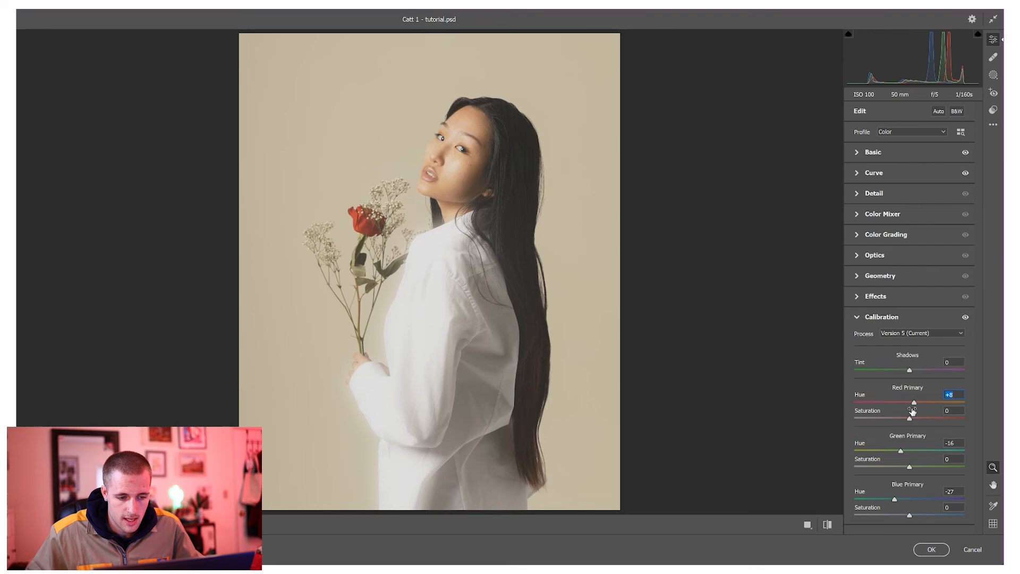
Color-grade the image by tinting the shadows towards orange and the highlights slightly towards green.
left_click(856, 235)
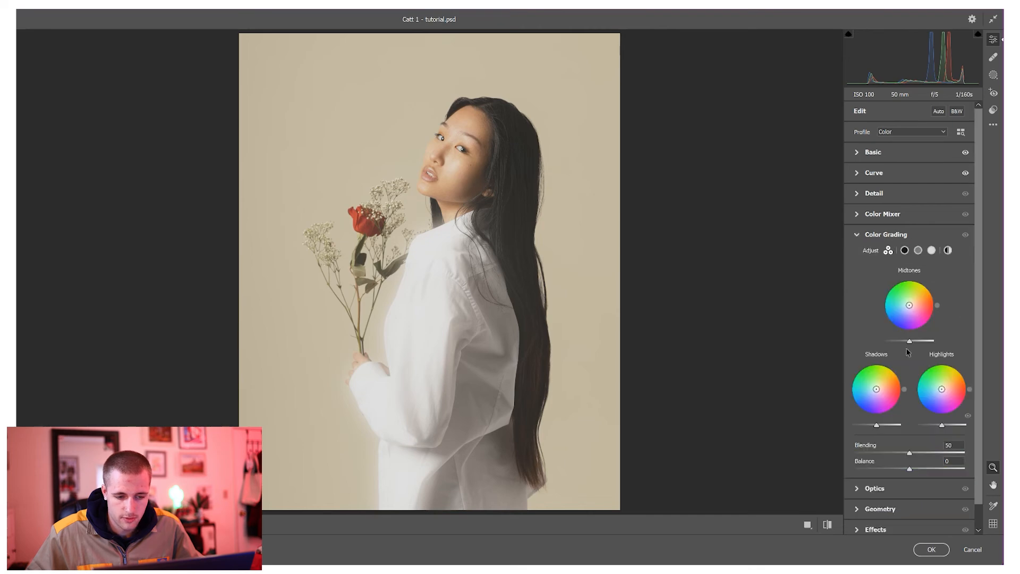
left_click_drag(876, 389, 942, 385)
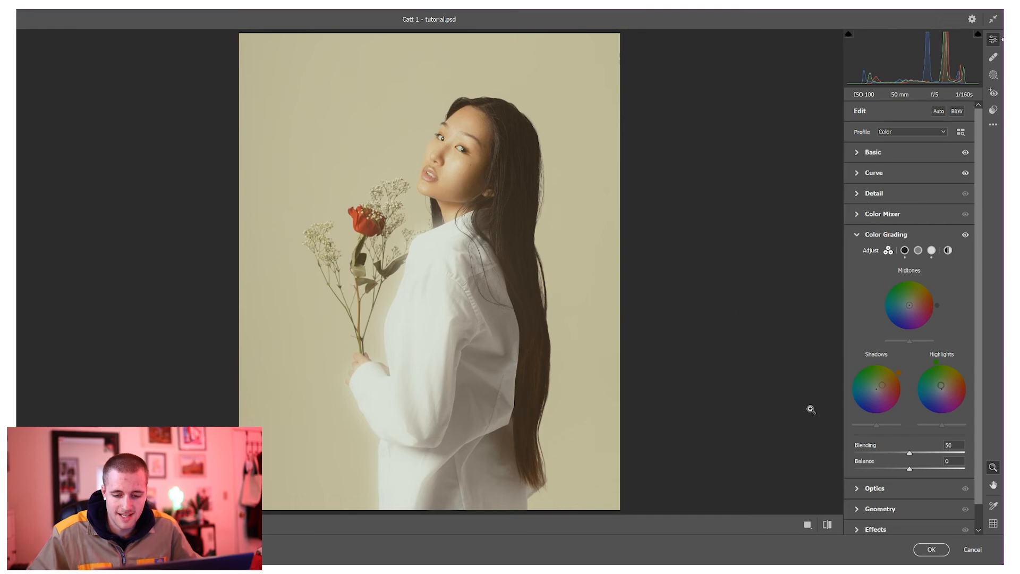
Add grain of 32, check it up close on the portrait, and apply the Camera Raw Filter.
scroll(874, 488, "down", 1)
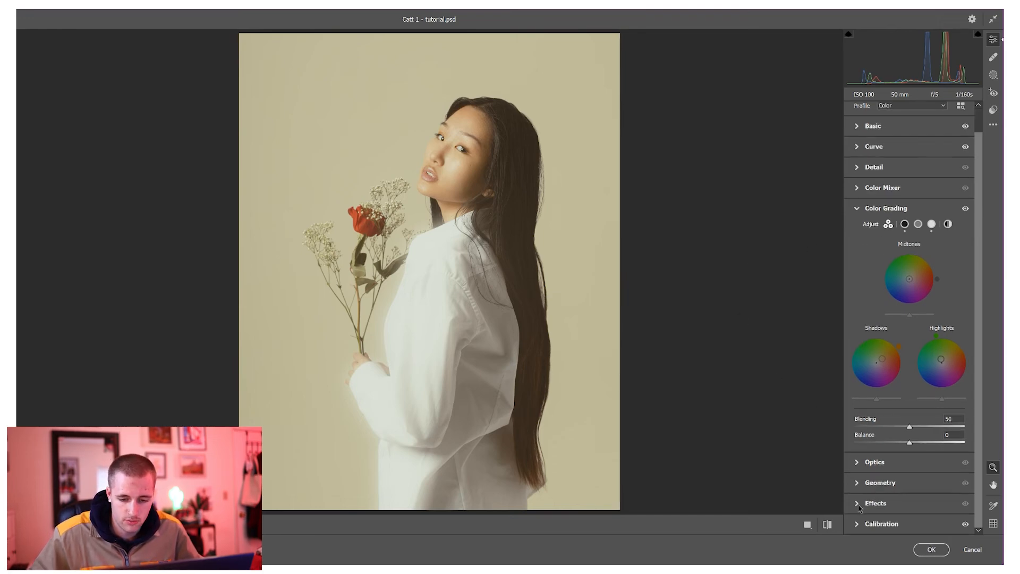
left_click(862, 505)
left_click_drag(854, 322, 885, 321)
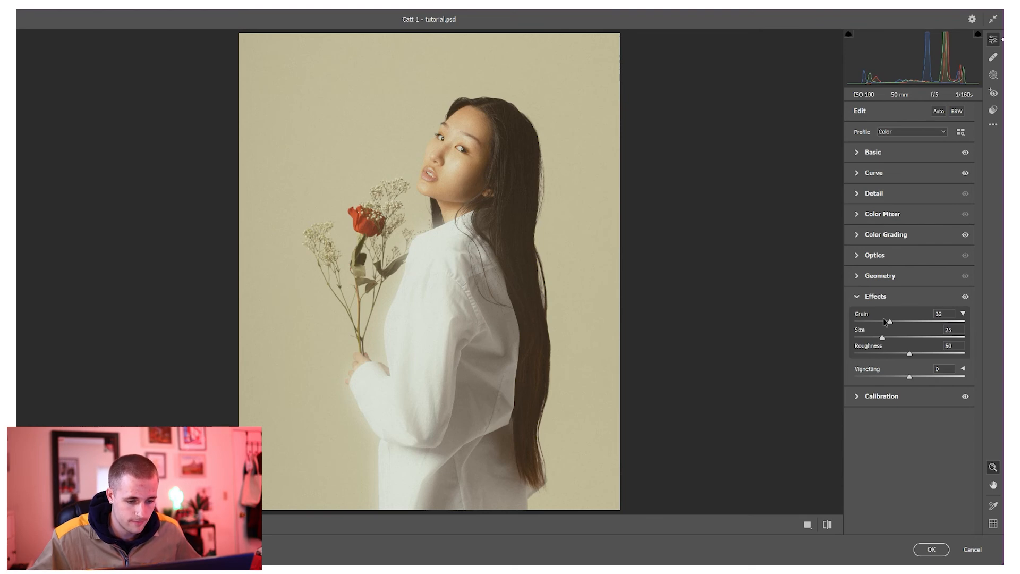
left_click(455, 175)
left_click(460, 273, "alt")
left_click(931, 550)
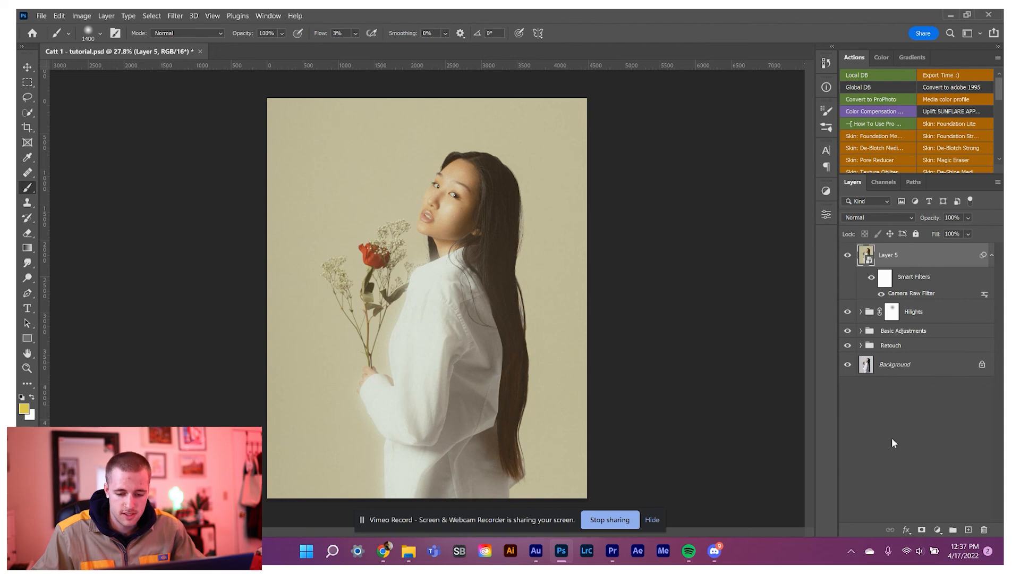
Compare the portrait with and without the color-graded Layer 5 and the Hilights group.
left_click(847, 255)
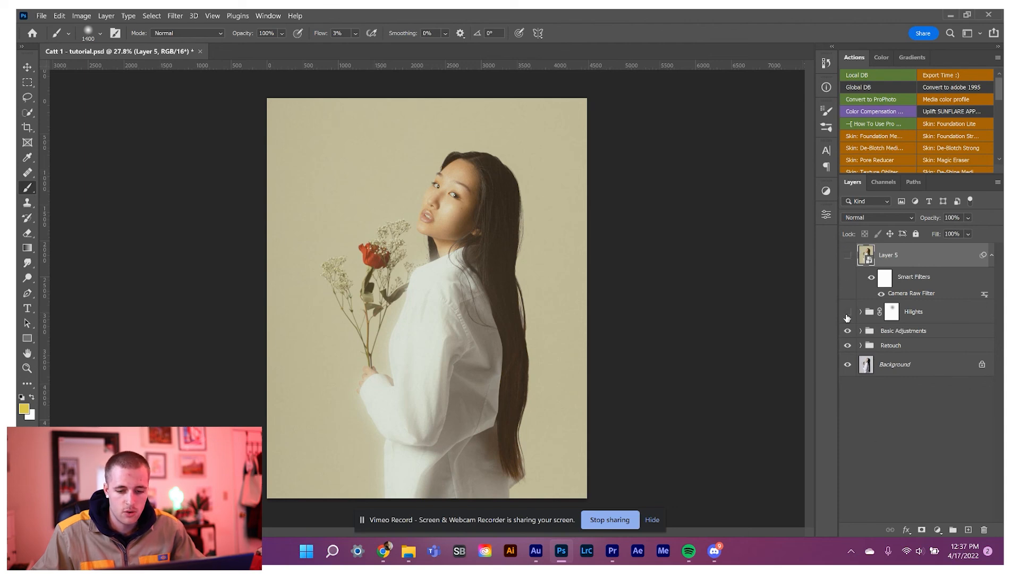
left_click(847, 311)
left_click(847, 255)
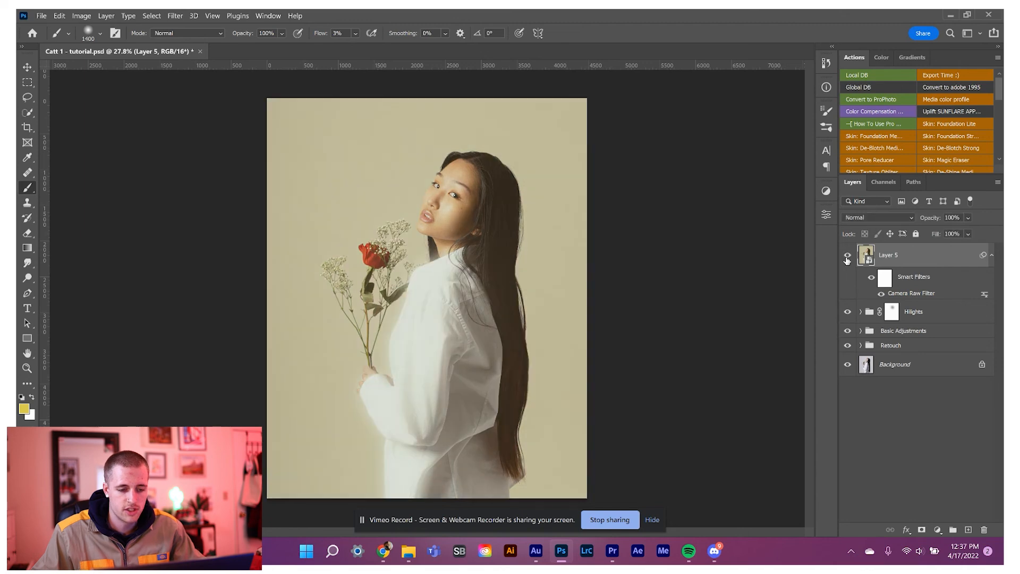
left_click(847, 312)
left_click(847, 254)
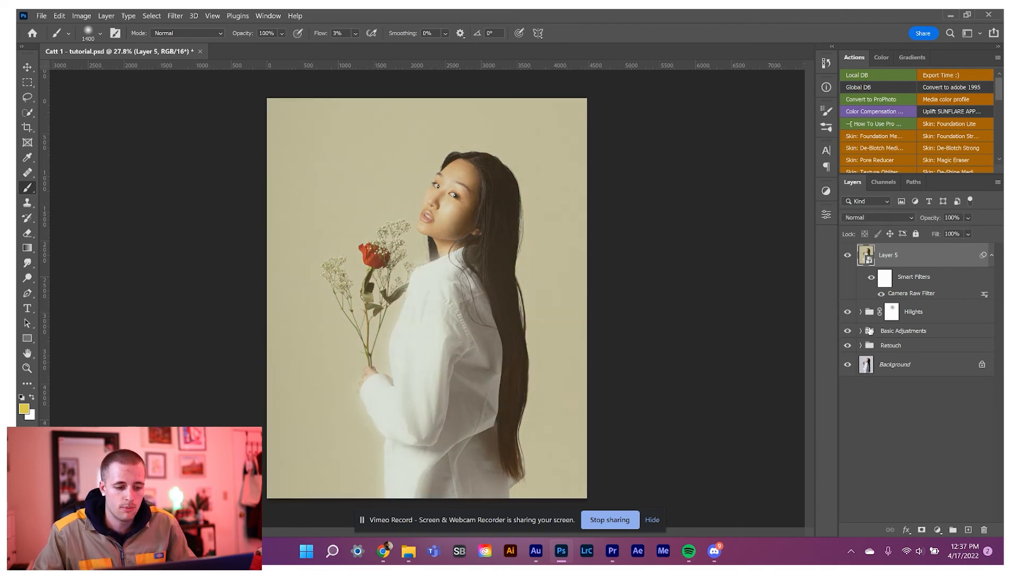